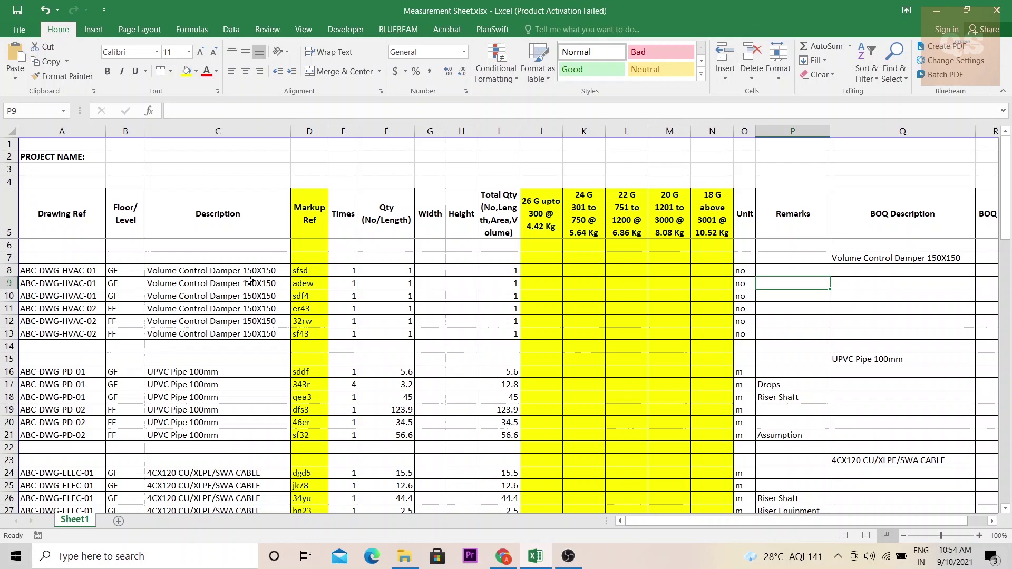
scroll(249, 291, "down", 1)
scroll(249, 290, "down", 18)
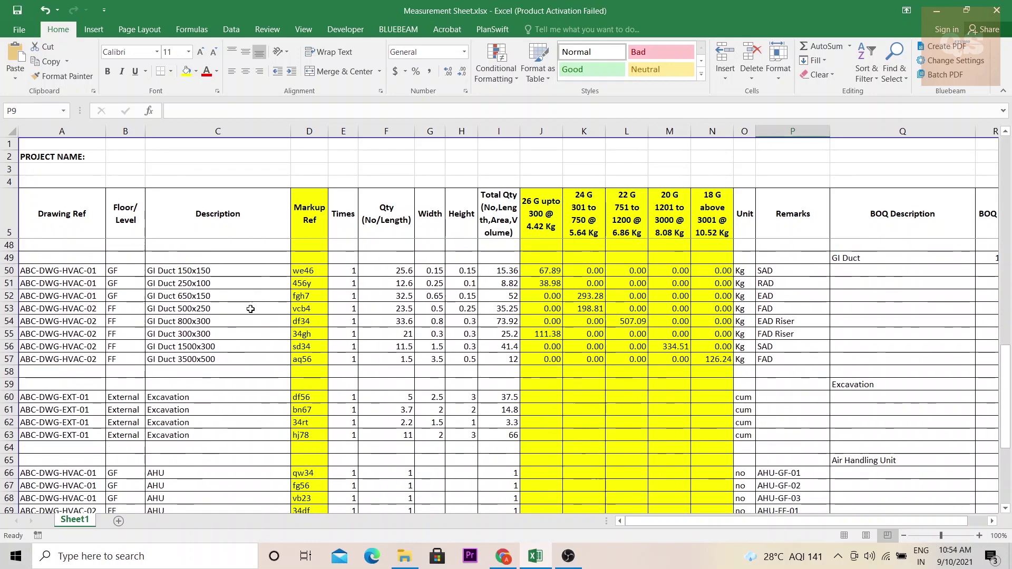
scroll(250, 309, "up", 19)
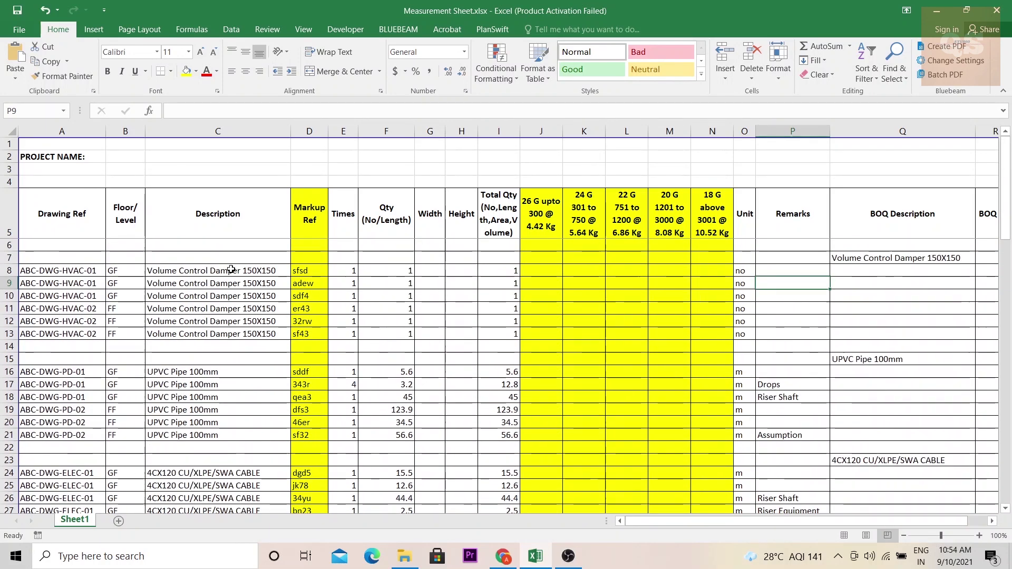
scroll(747, 259, "down", 1)
scroll(747, 259, "up", 1)
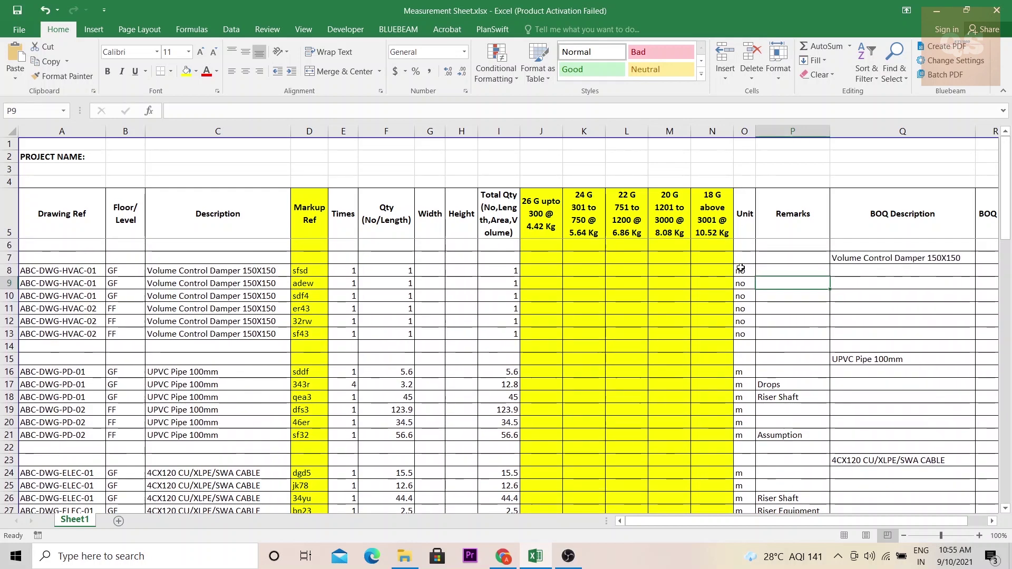
scroll(740, 278, "down", 1)
scroll(740, 280, "down", 2)
scroll(740, 279, "up", 2)
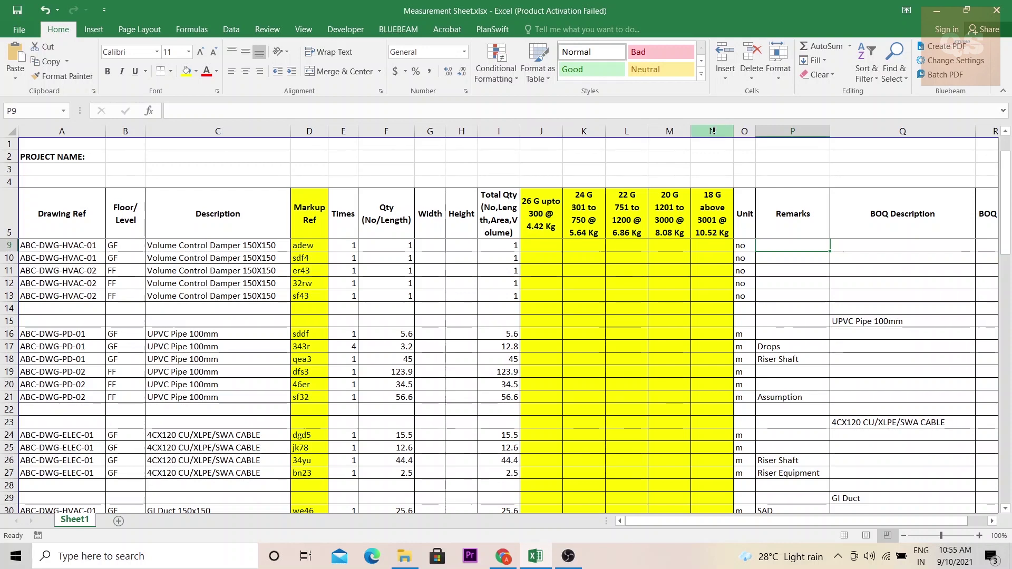
scroll(309, 258, "down", 3)
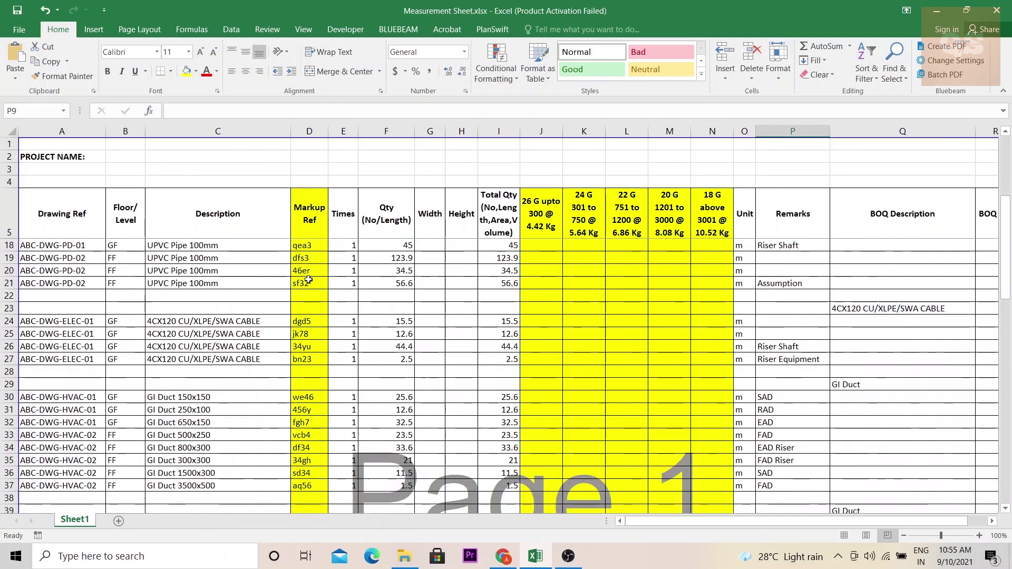
scroll(308, 279, "up", 4)
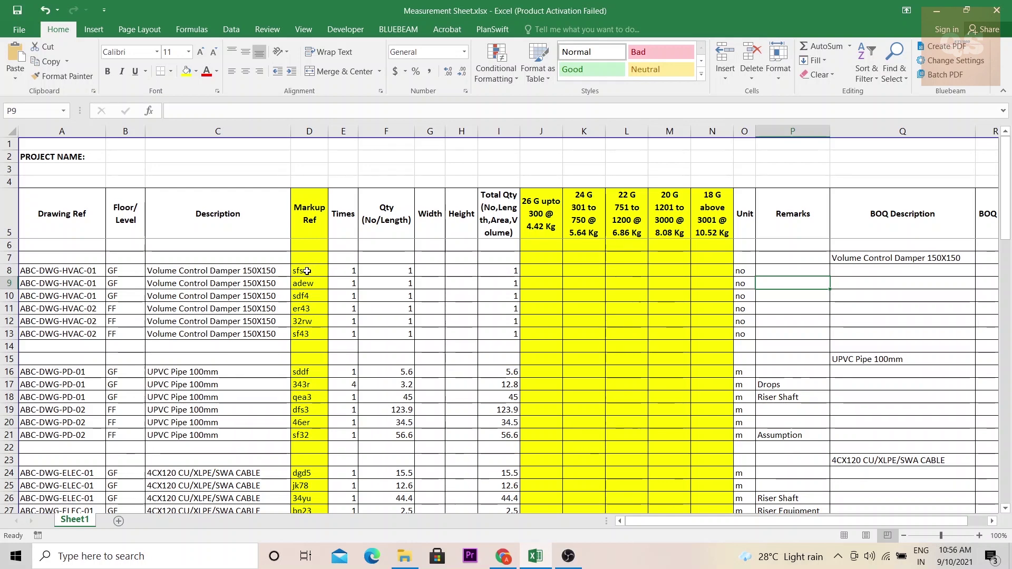
left_click(319, 131)
left_click(366, 168)
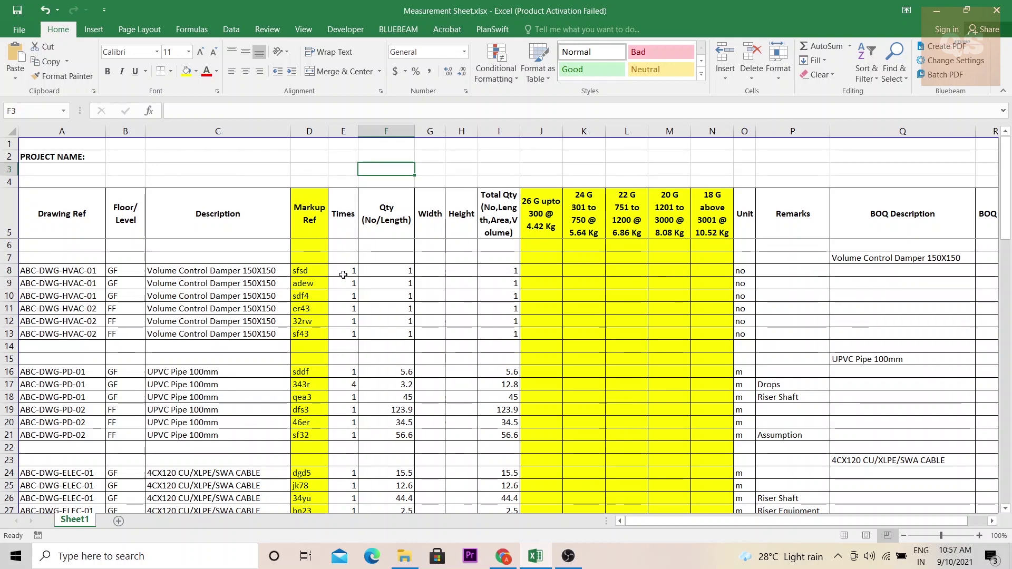
scroll(343, 274, "down", 3)
left_click(9, 271)
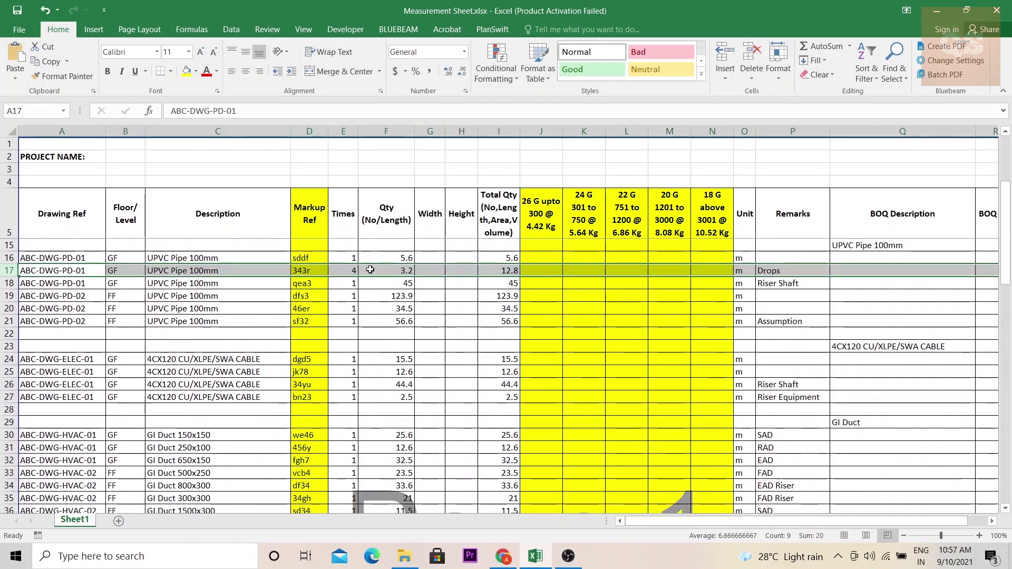
left_click(343, 271)
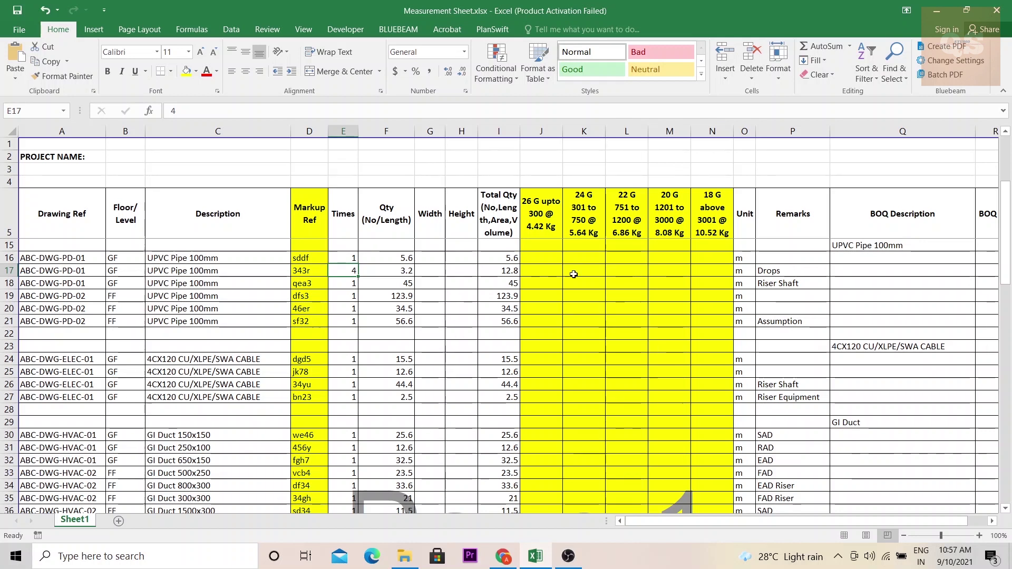
left_click(112, 275)
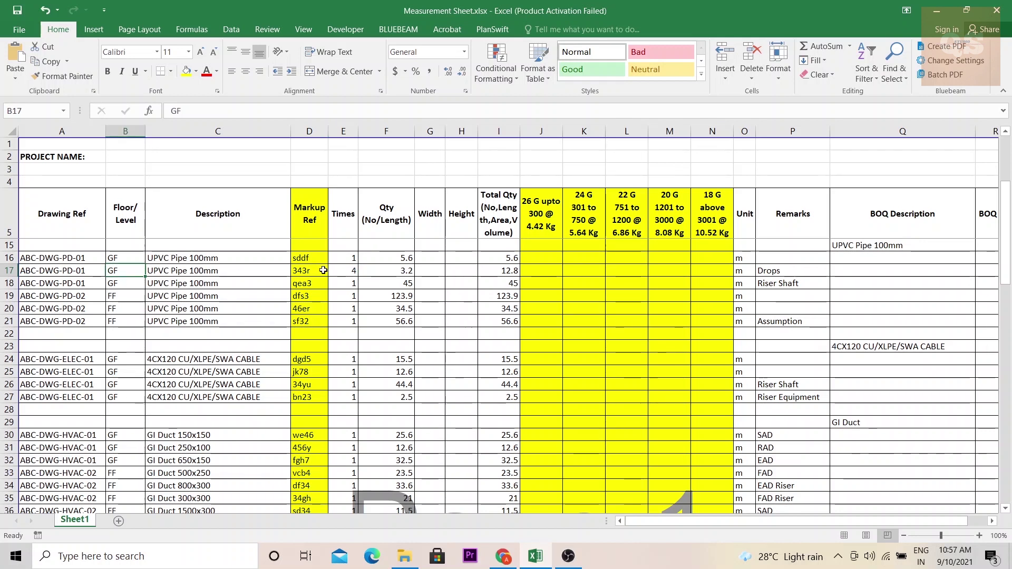
left_click(347, 270)
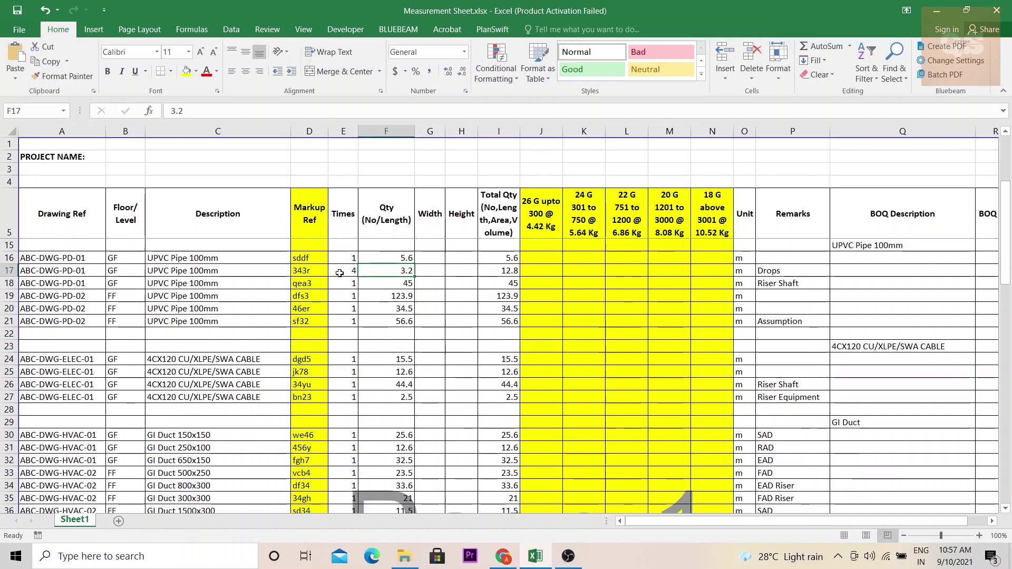
left_click(337, 273)
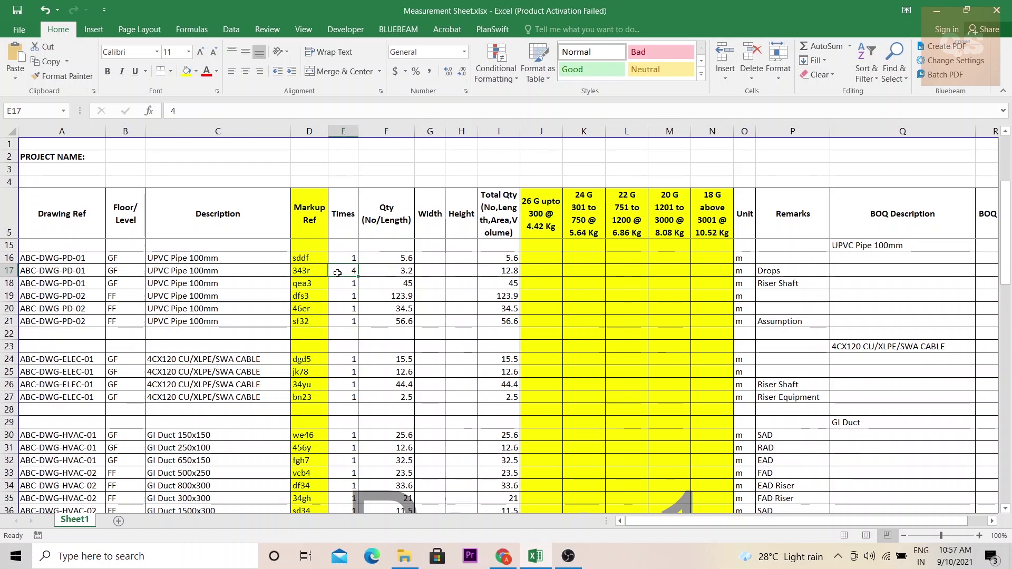
left_click(394, 273)
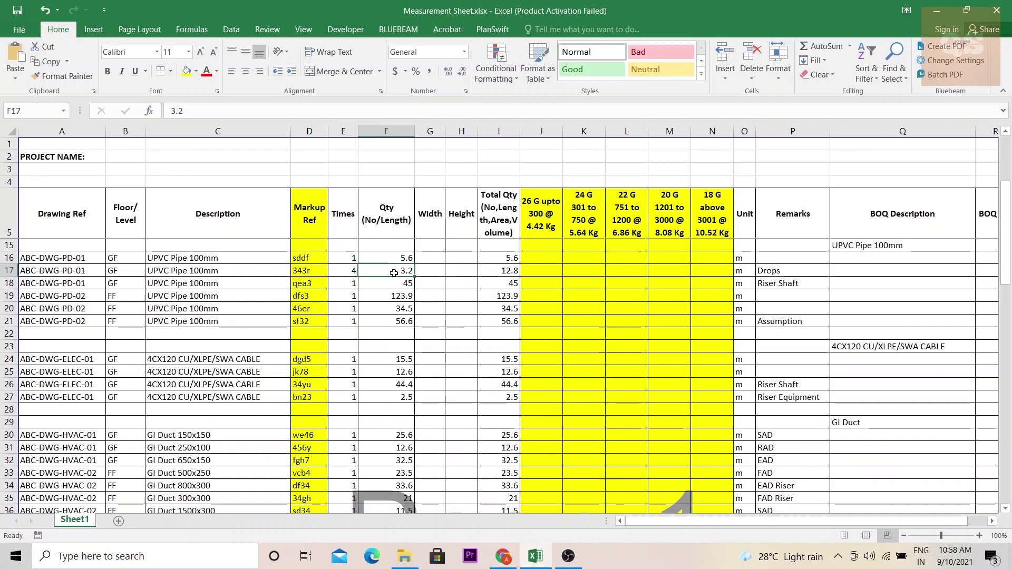
left_click(506, 271)
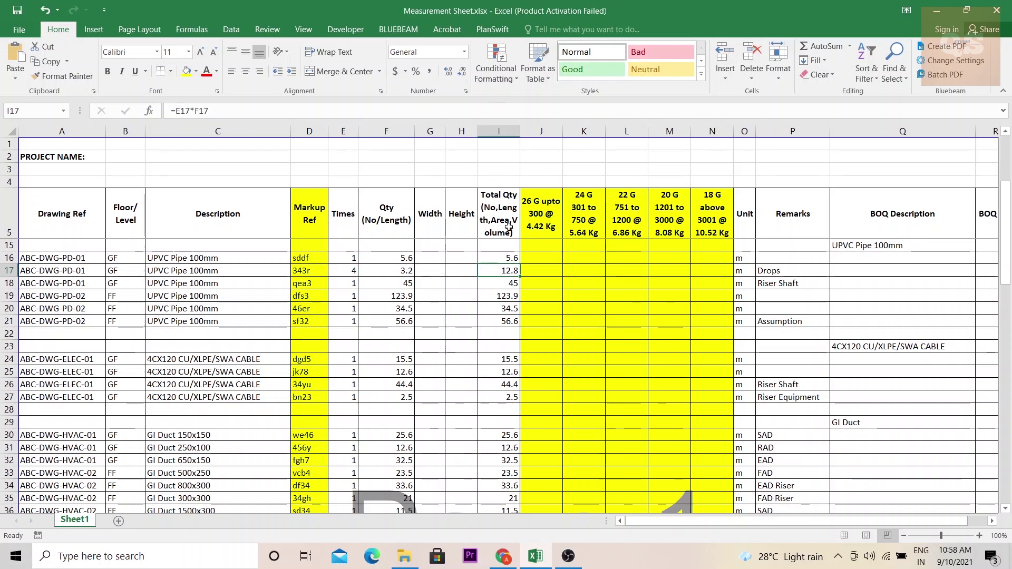
left_click(351, 271)
left_click(387, 270)
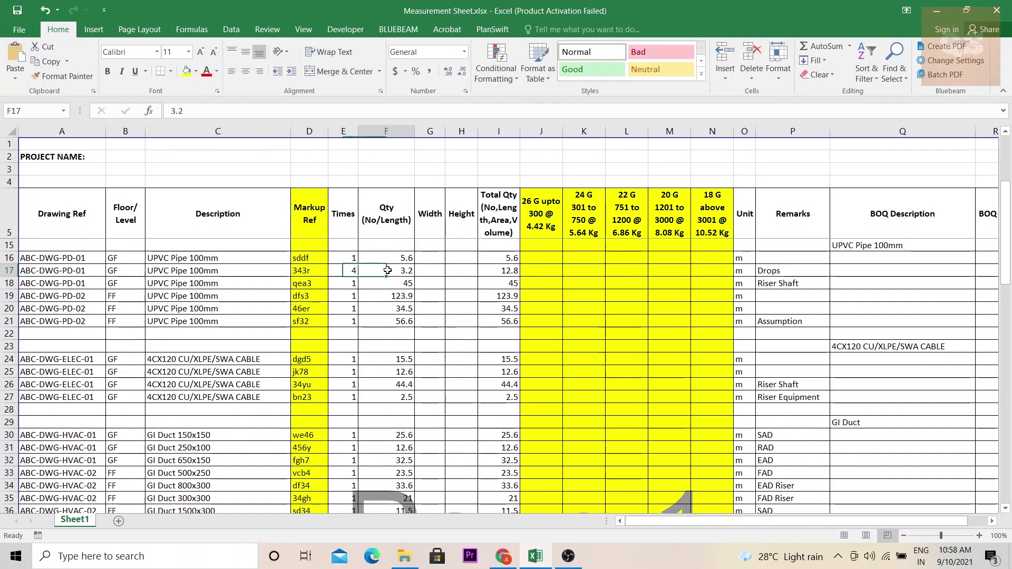
left_click(386, 224)
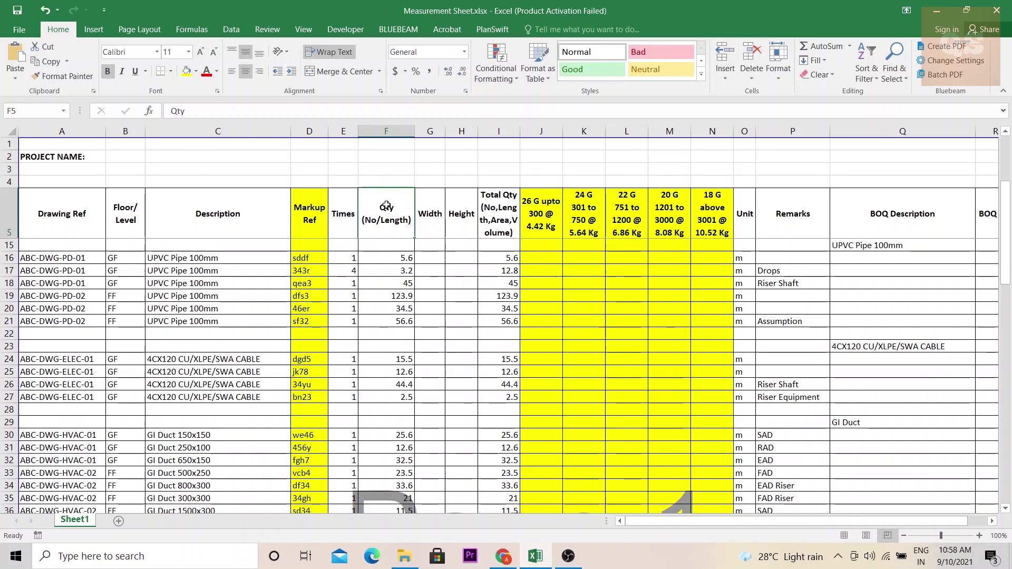
scroll(386, 232, "up", 3)
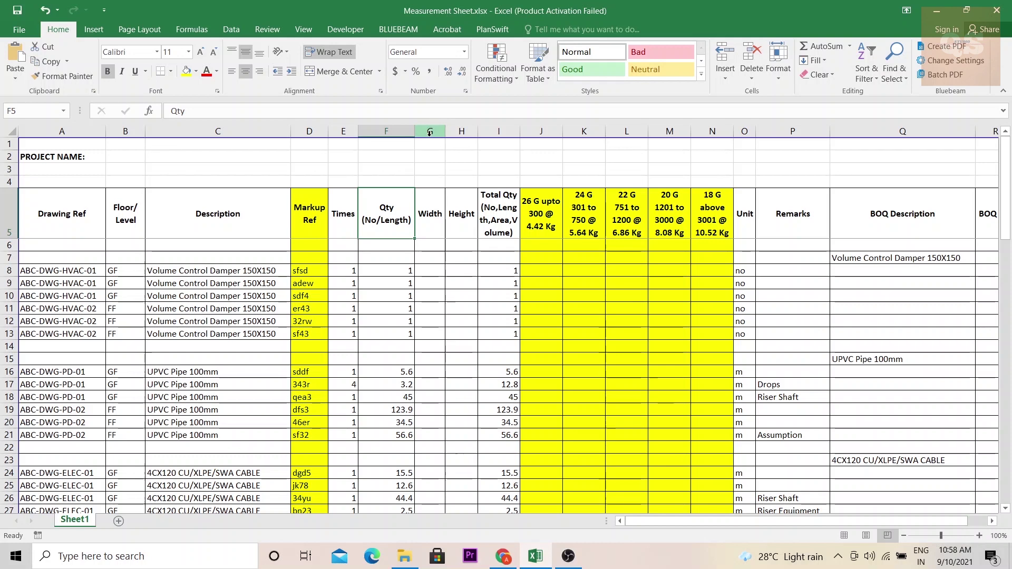
left_click_drag(429, 133, 706, 159)
scroll(430, 240, "down", 6)
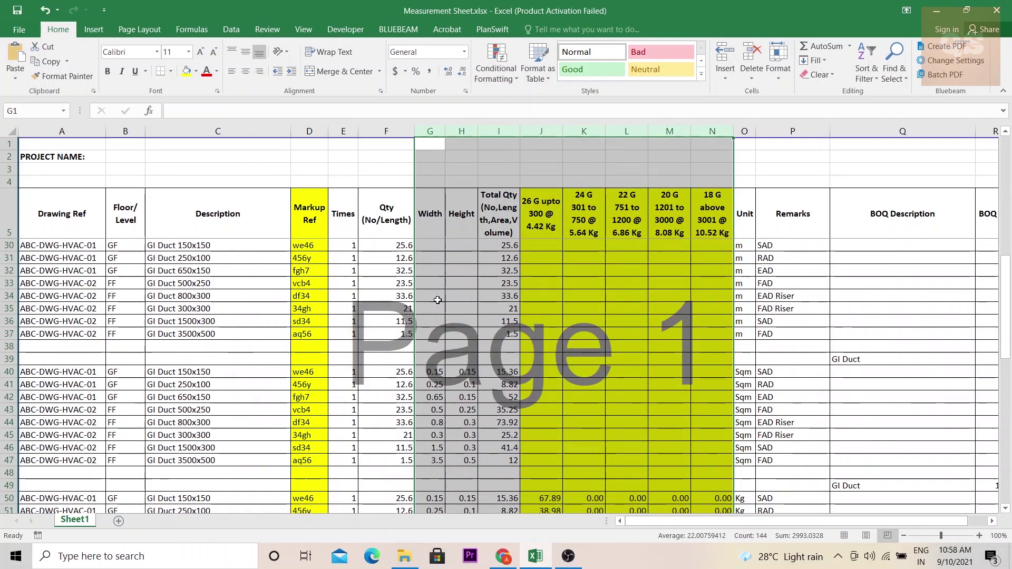
left_click_drag(58, 321, 540, 385)
scroll(95, 322, "down", 1)
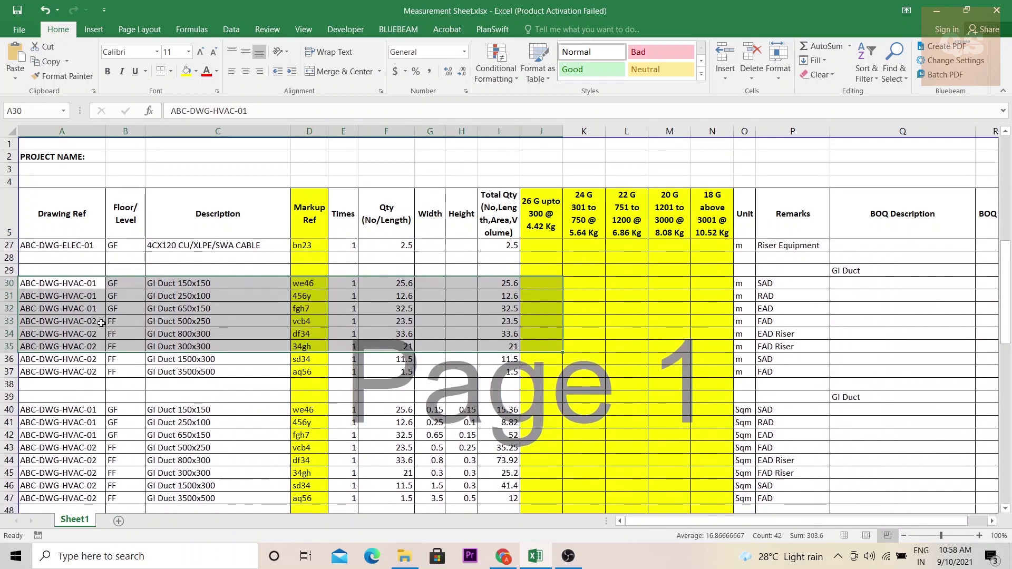
left_click(387, 284)
left_click_drag(743, 283, 743, 359)
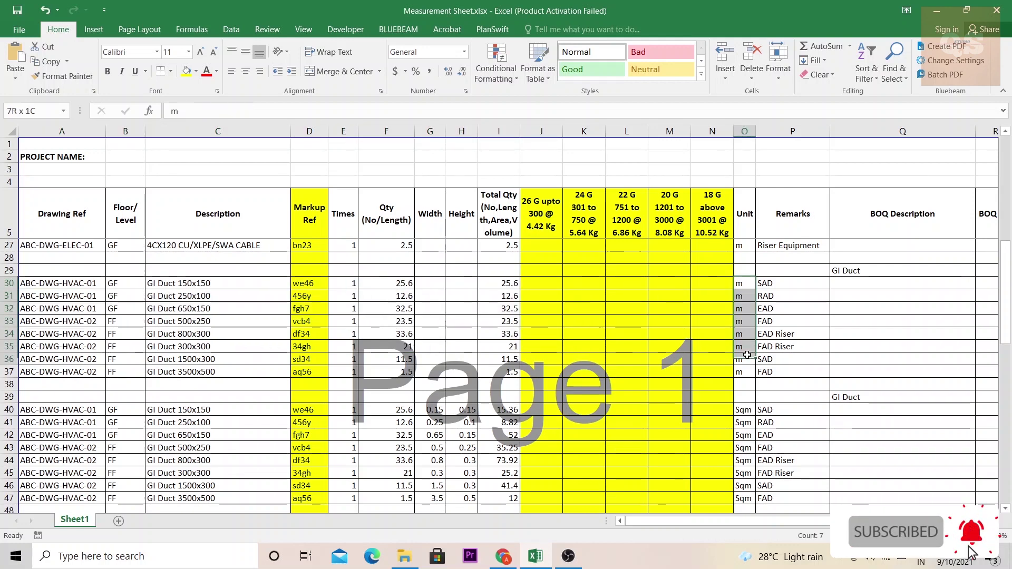
left_click_drag(749, 404, 790, 498)
scroll(743, 357, "down", 5)
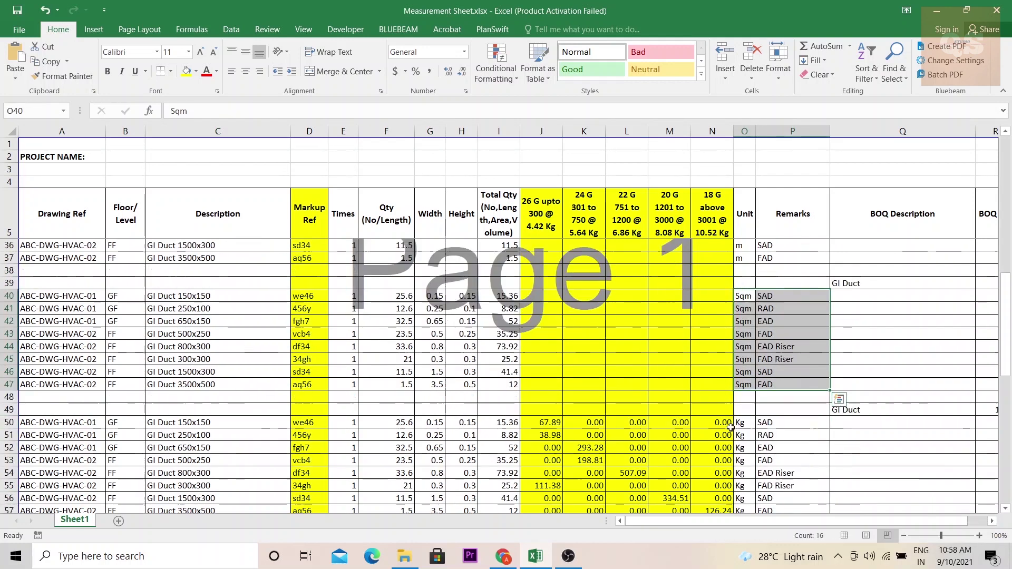
left_click_drag(743, 346, 743, 434)
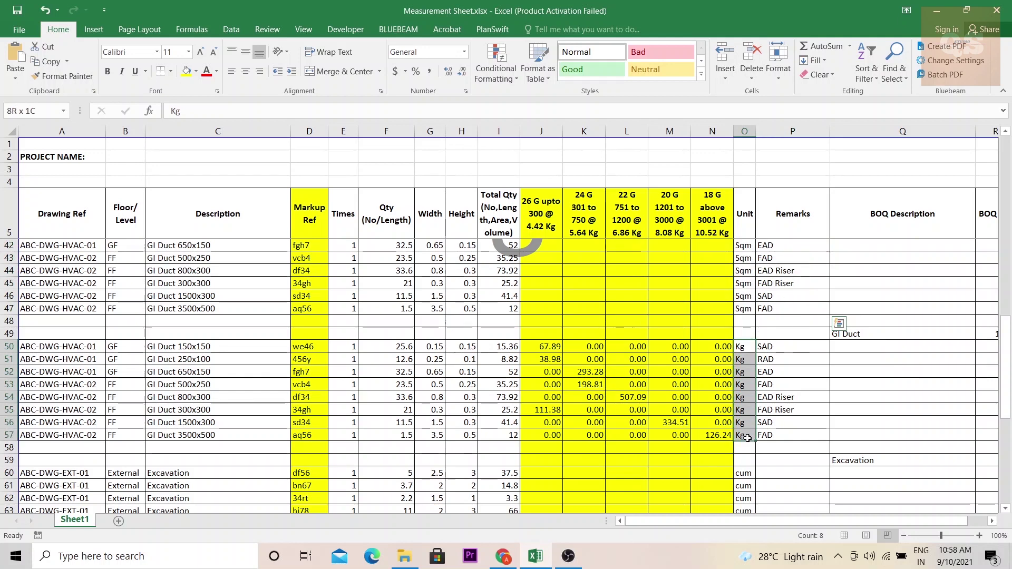
scroll(481, 350, "up", 2)
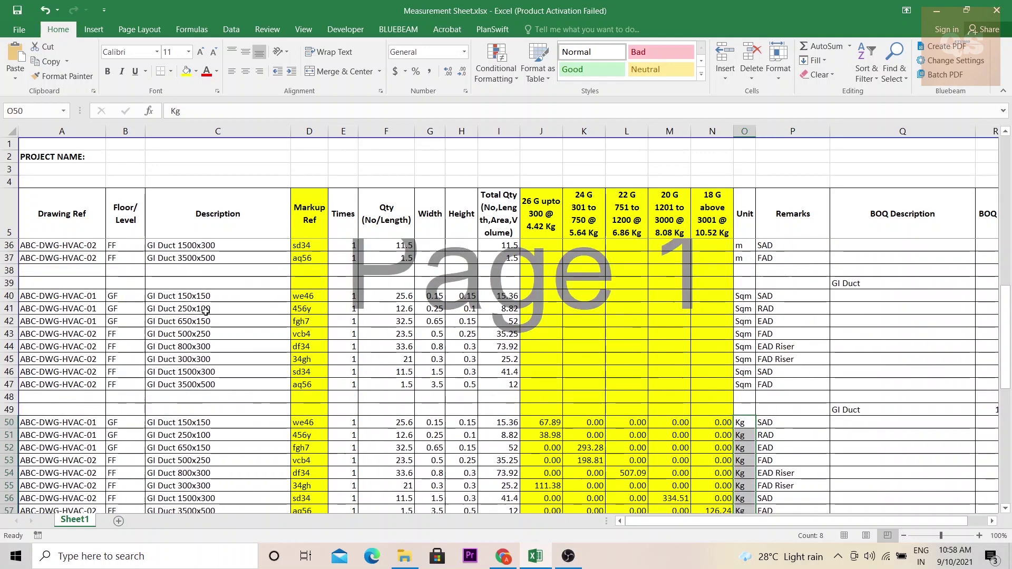
scroll(221, 298, "up", 2)
scroll(217, 311, "down", 5)
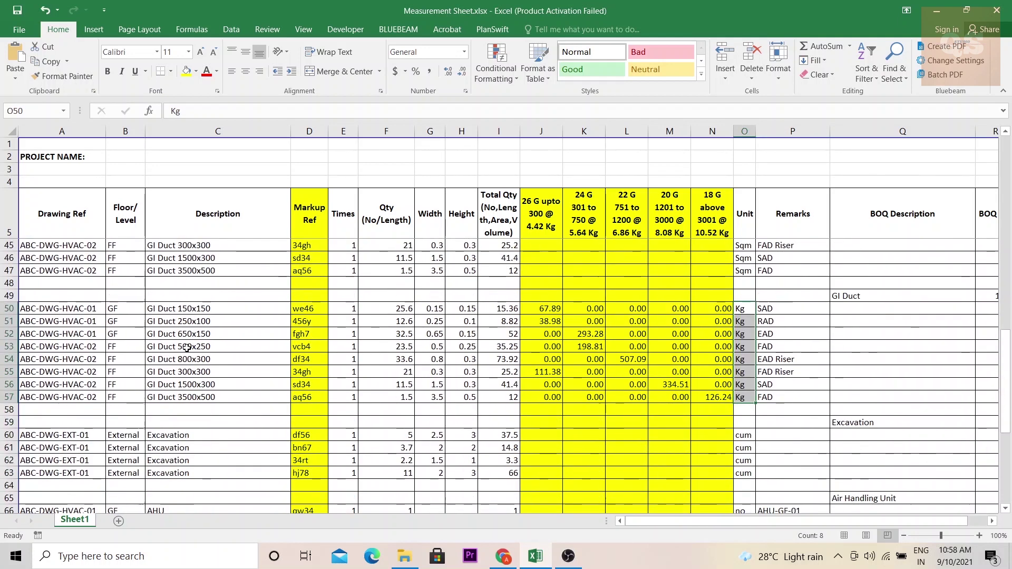
scroll(187, 348, "up", 6)
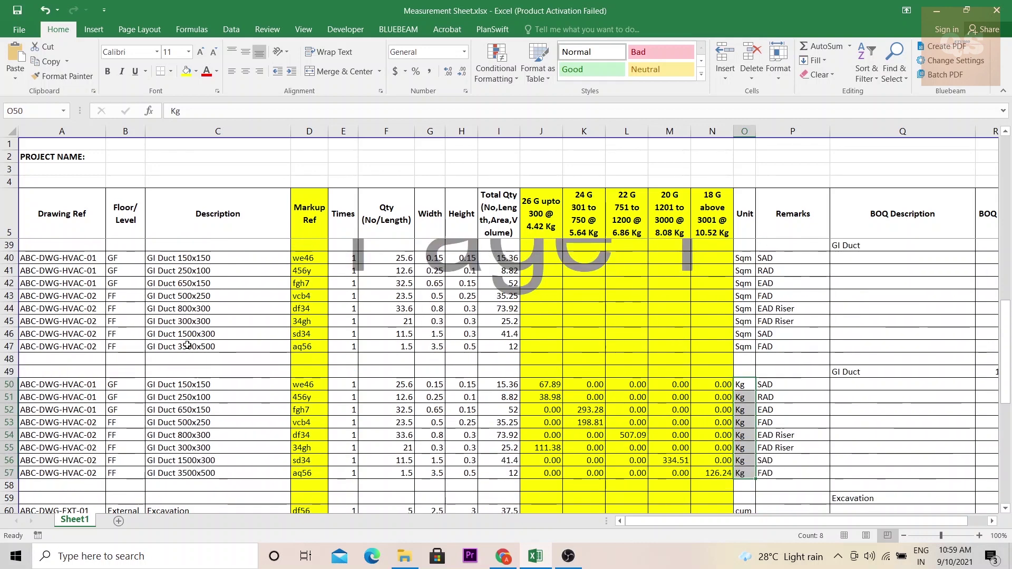
scroll(187, 343, "down", 3)
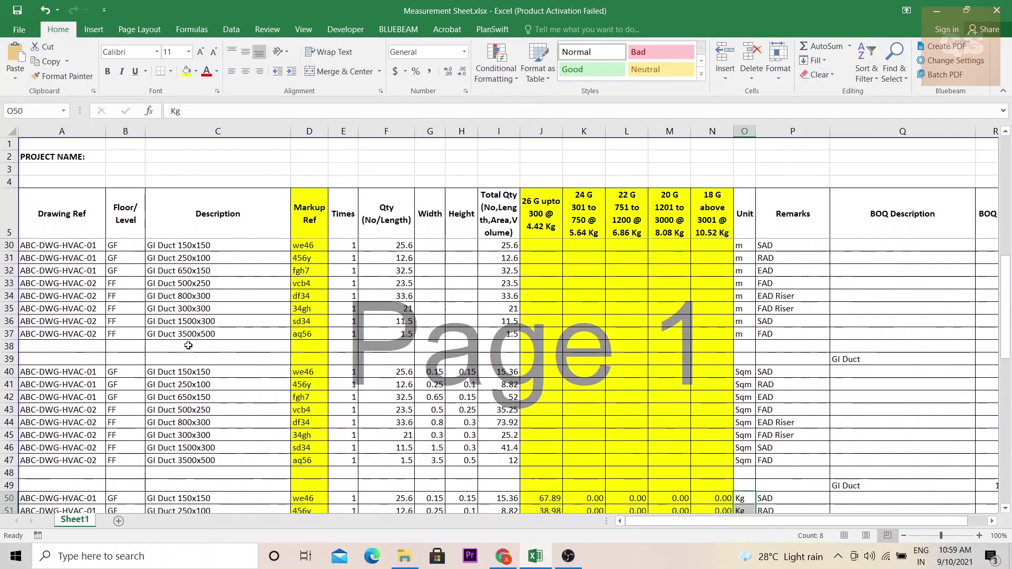
scroll(188, 346, "down", 3)
scroll(188, 346, "up", 4)
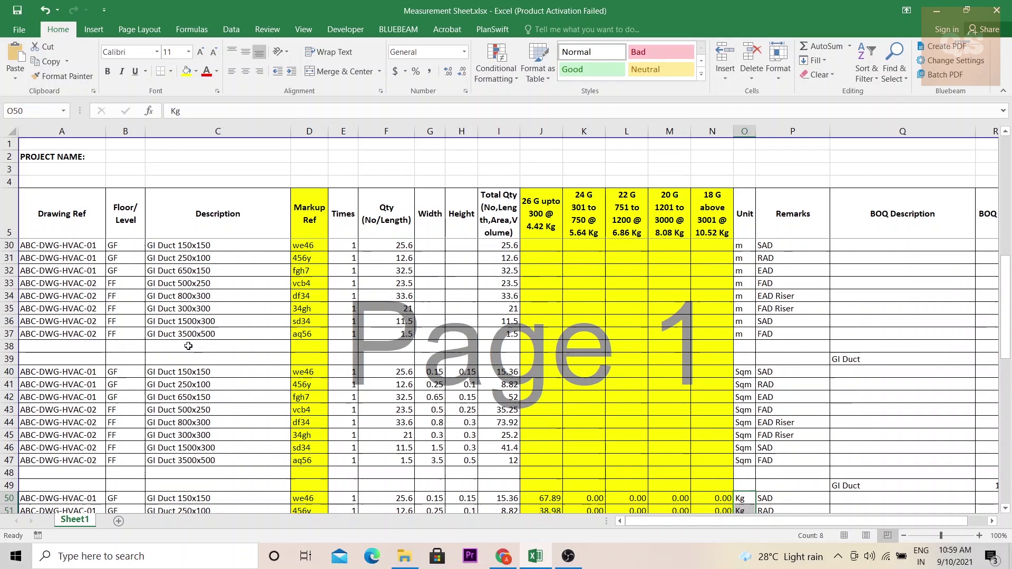
scroll(188, 345, "up", 1)
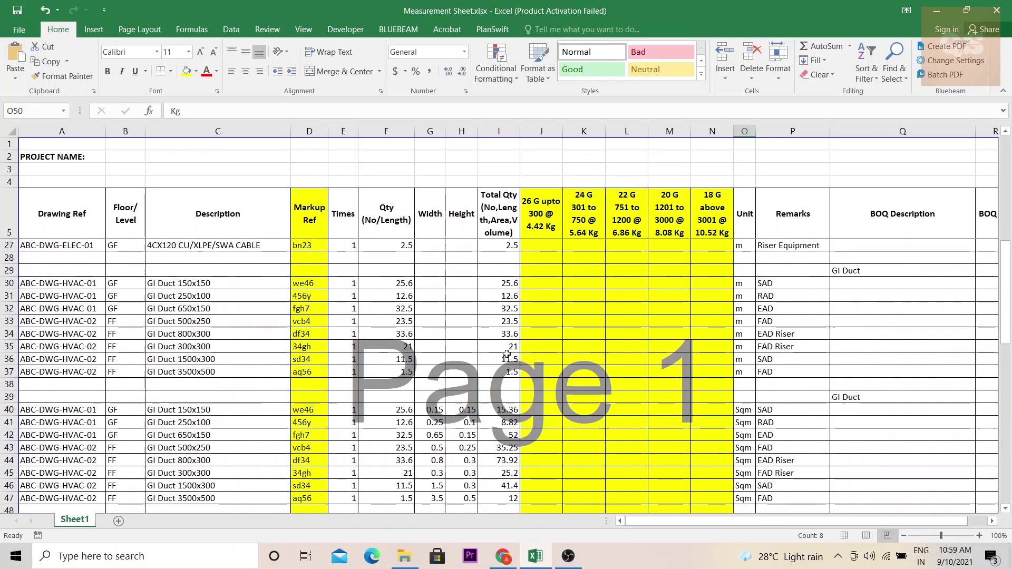
scroll(495, 327, "down", 1)
scroll(369, 305, "up", 1)
left_click_drag(390, 285, 500, 364)
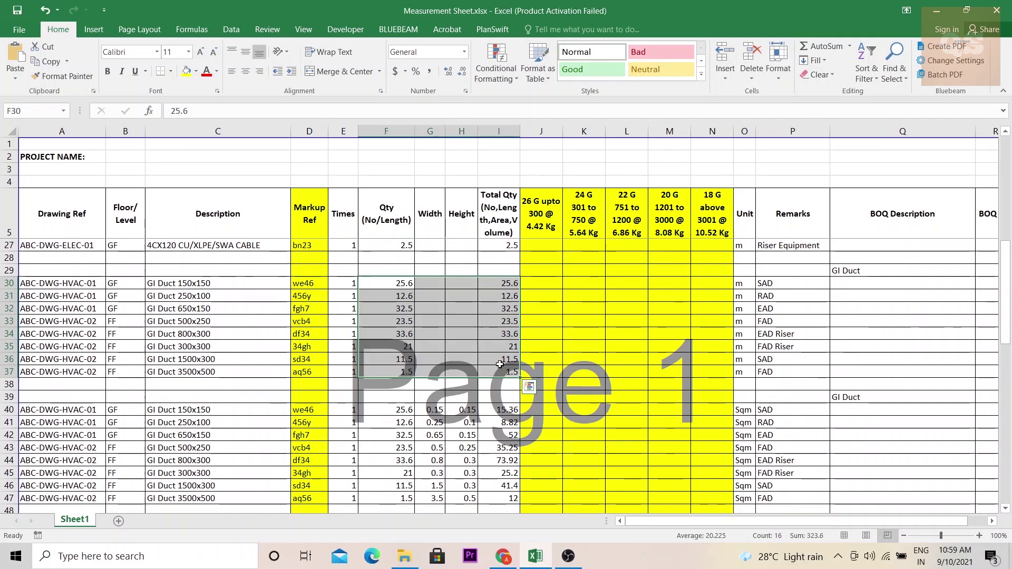
left_click_drag(502, 283, 500, 372)
scroll(500, 372, "down", 2)
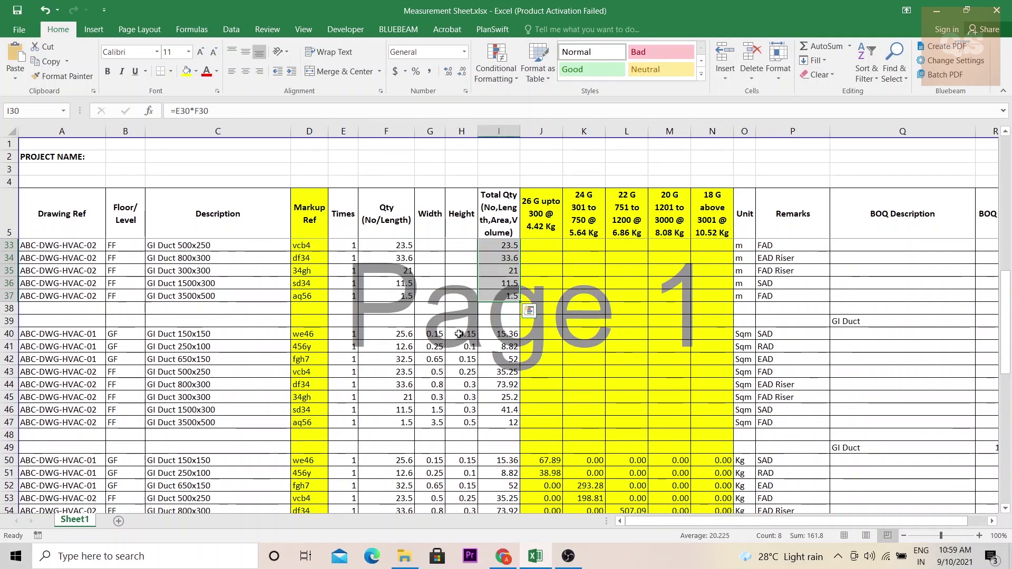
left_click(441, 334)
left_click(460, 334)
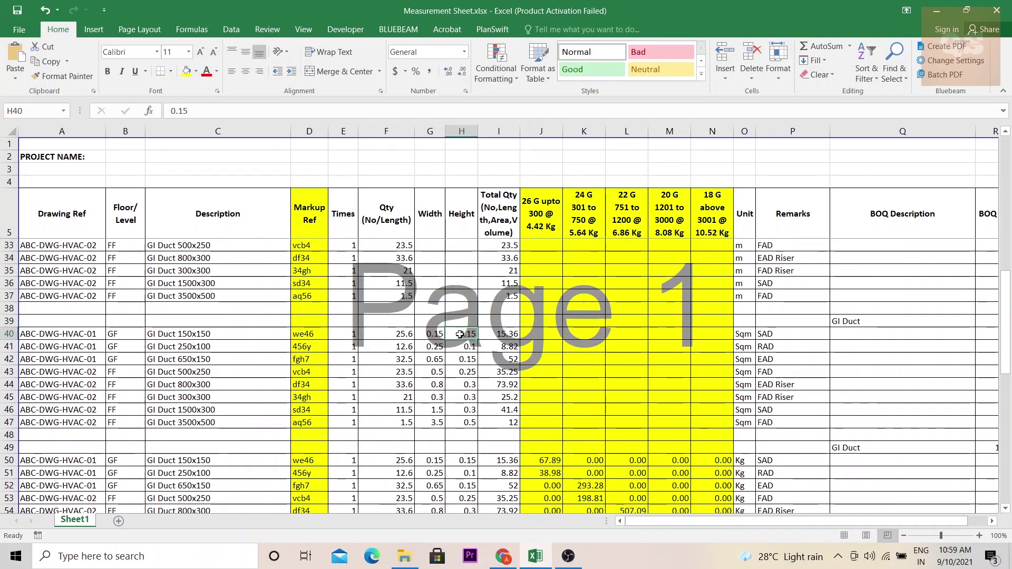
left_click(505, 335)
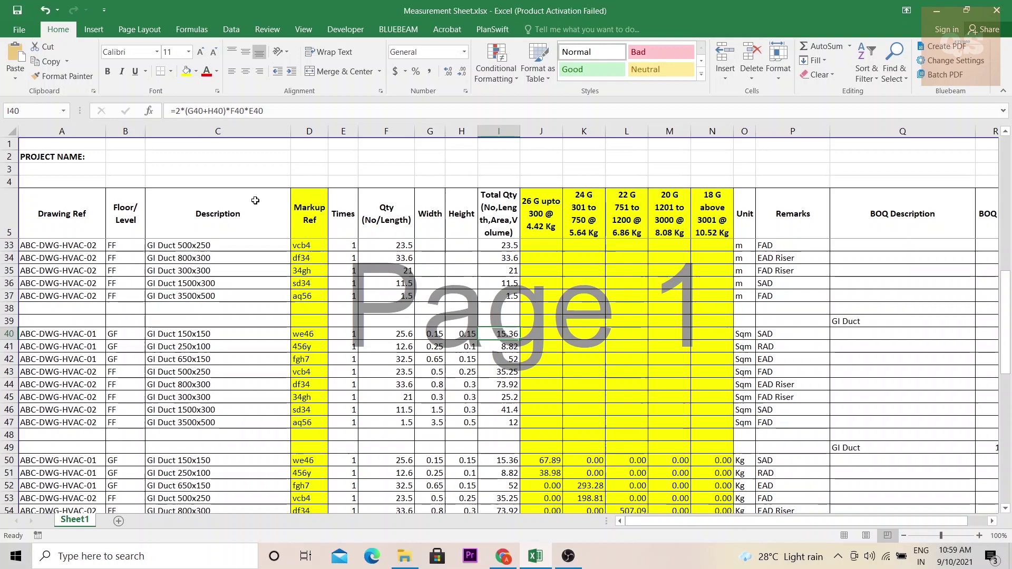
left_click(345, 336)
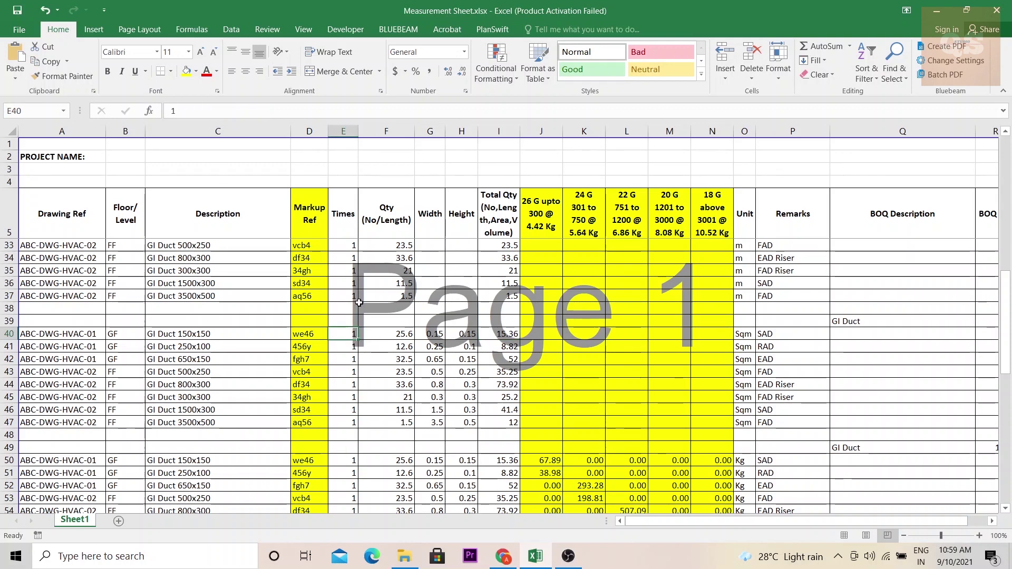
left_click(491, 344)
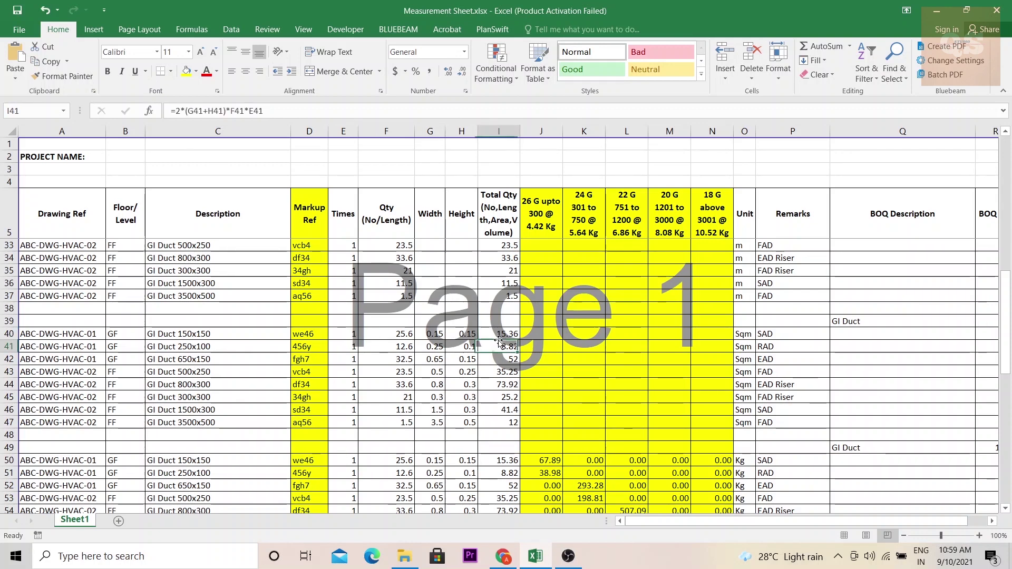
left_click(342, 334)
scroll(489, 322, "up", 3)
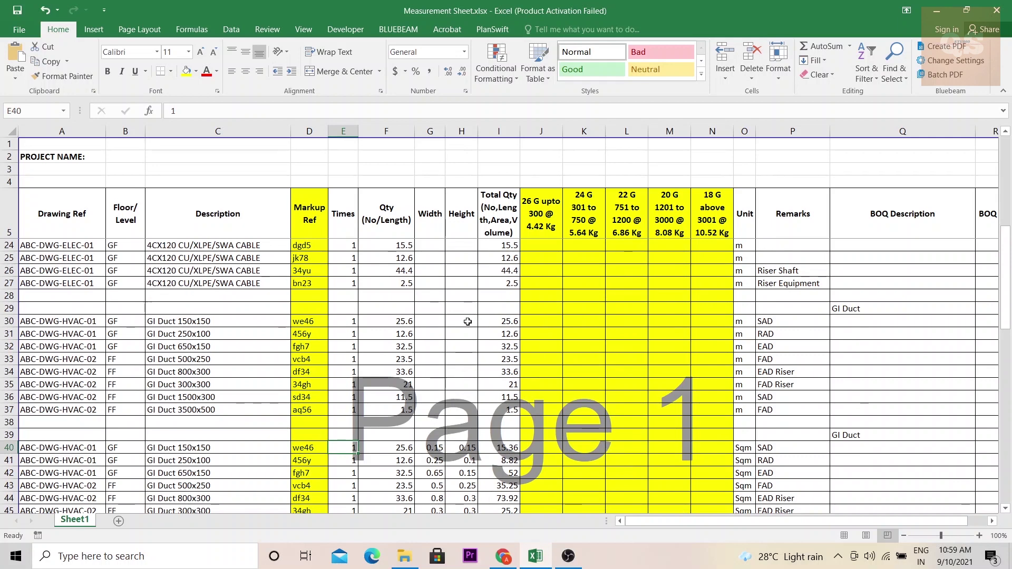
scroll(468, 321, "down", 3)
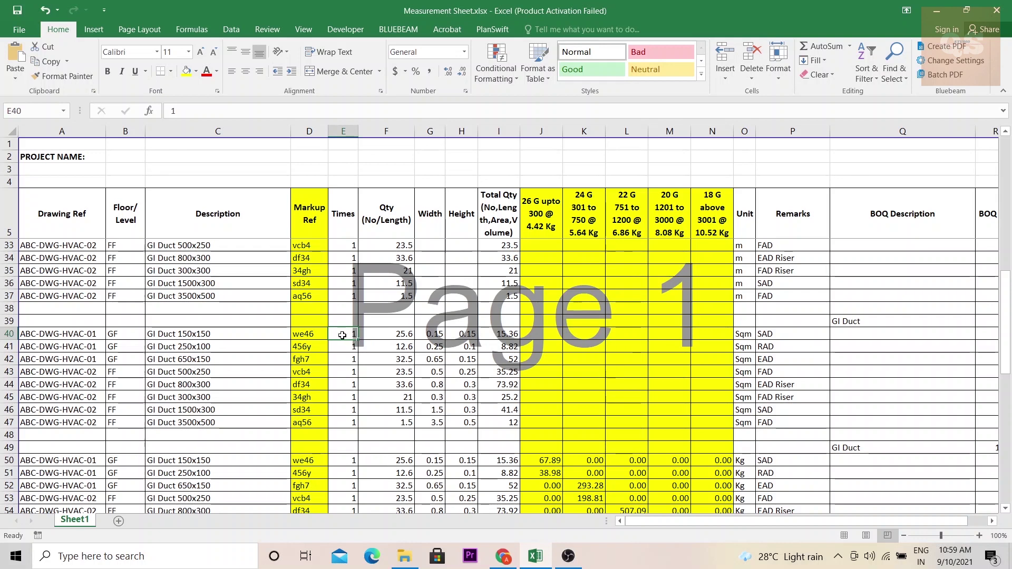
scroll(342, 335, "down", 3)
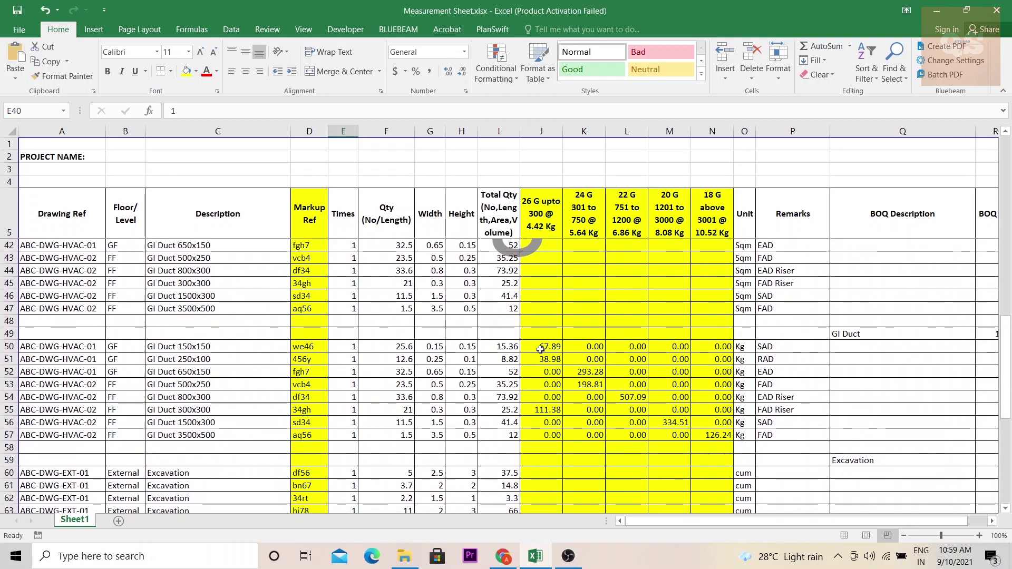
left_click_drag(540, 349, 714, 435)
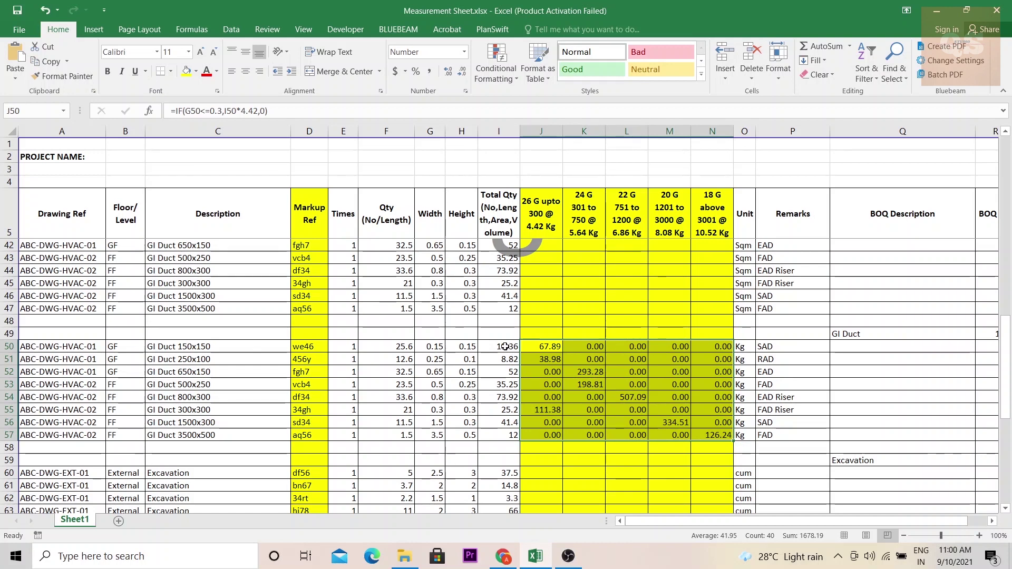
left_click(540, 228)
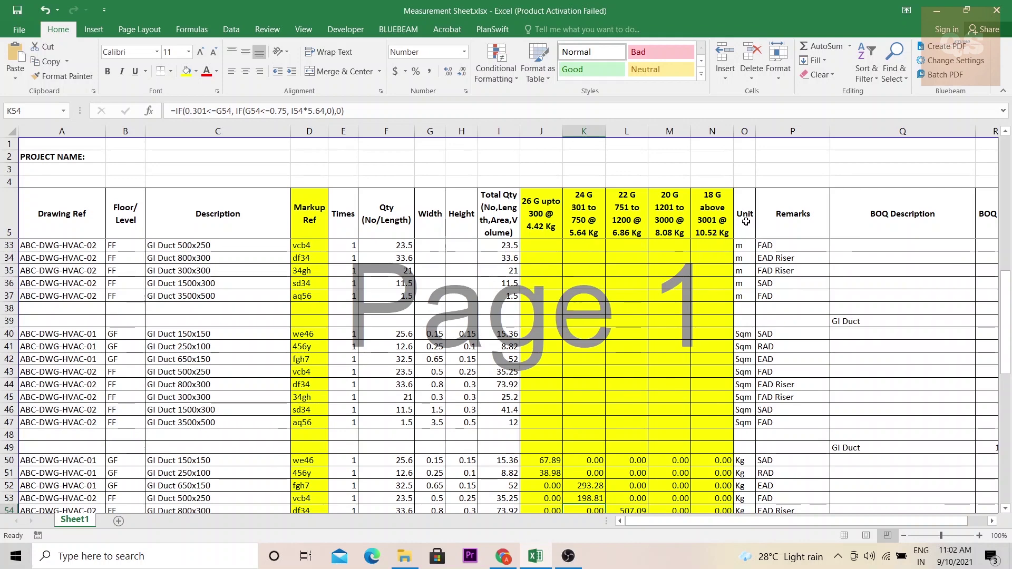
left_click_drag(746, 221, 744, 358)
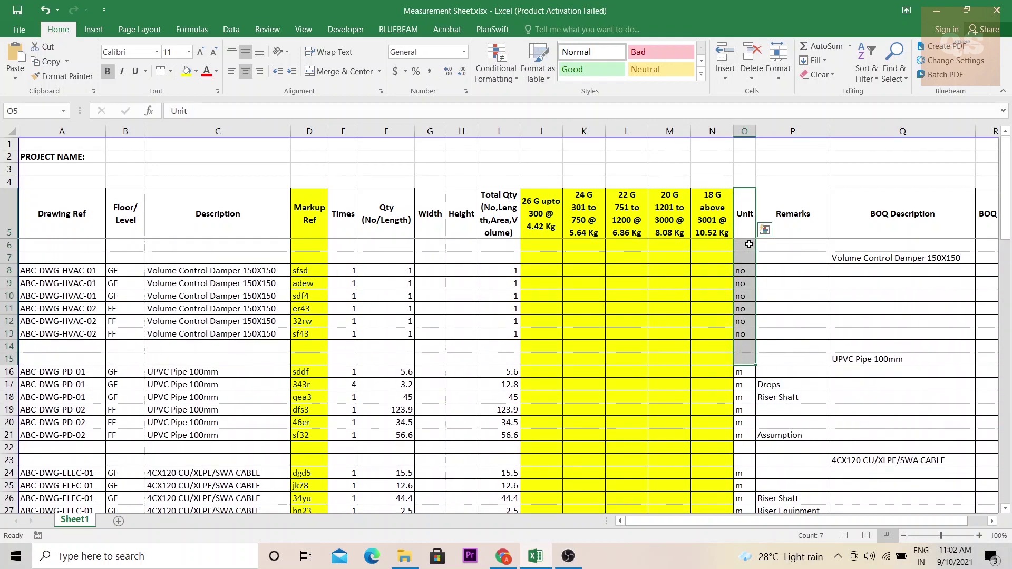
scroll(748, 244, "down", 4)
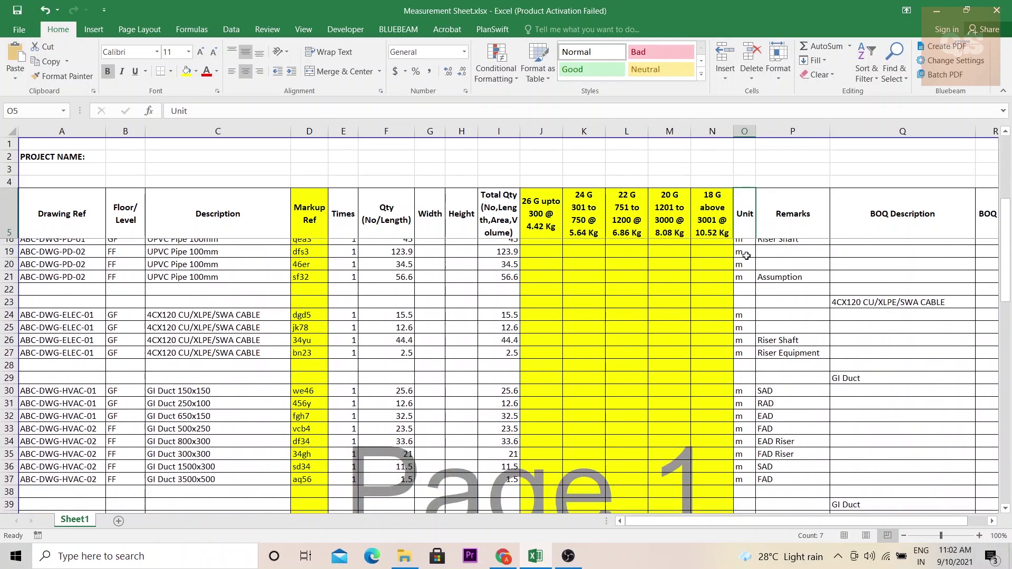
scroll(746, 256, "down", 4)
scroll(780, 232, "down", 1)
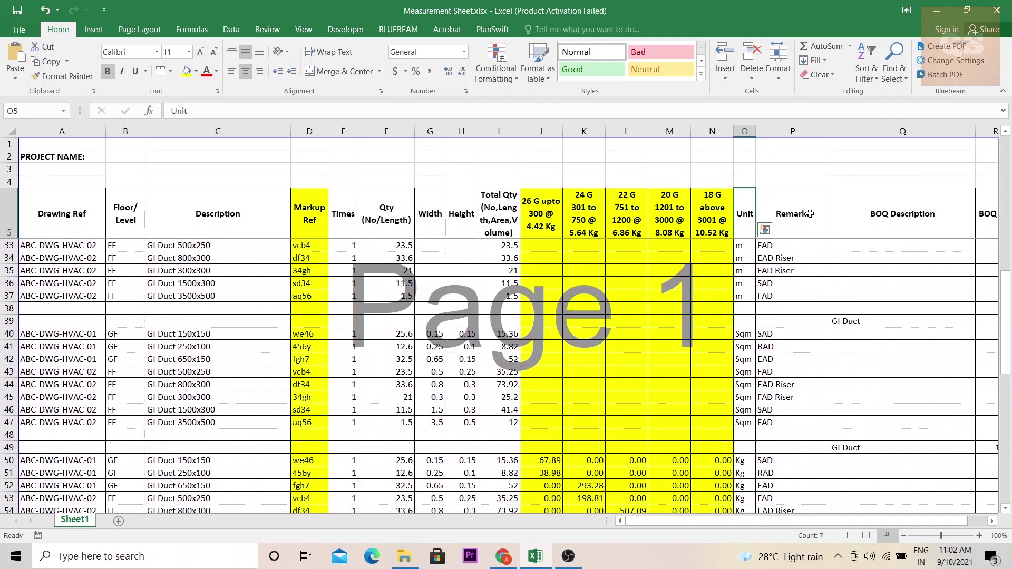
scroll(792, 254, "up", 9)
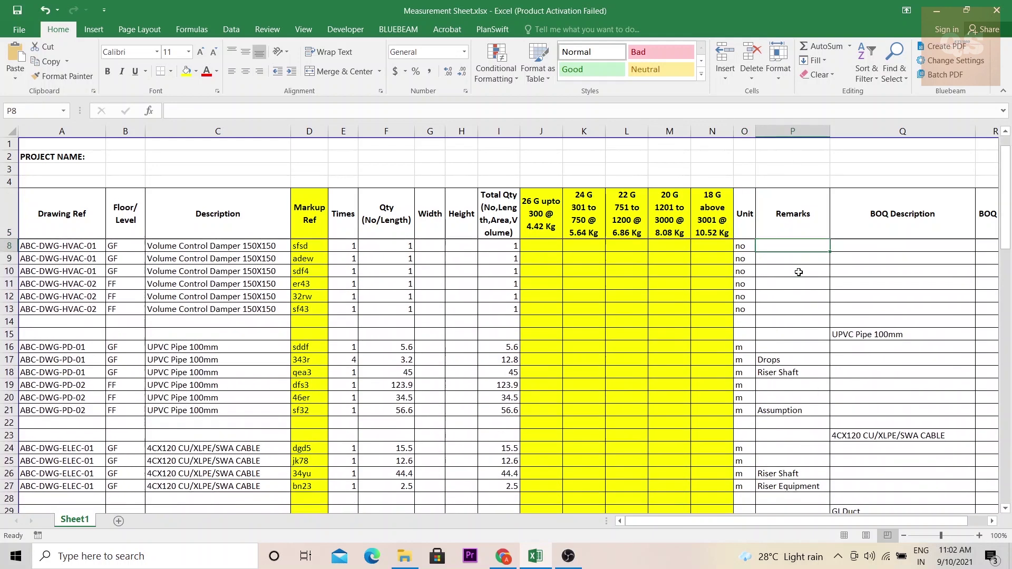
left_click(799, 272)
scroll(799, 272, "down", 1)
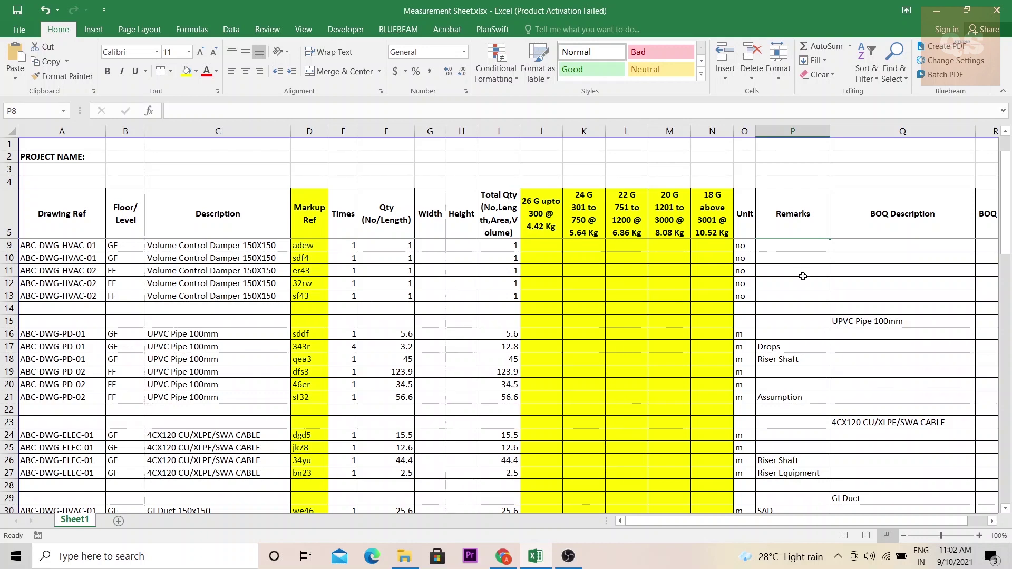
scroll(801, 274, "down", 1)
left_click(780, 310)
left_click(785, 321)
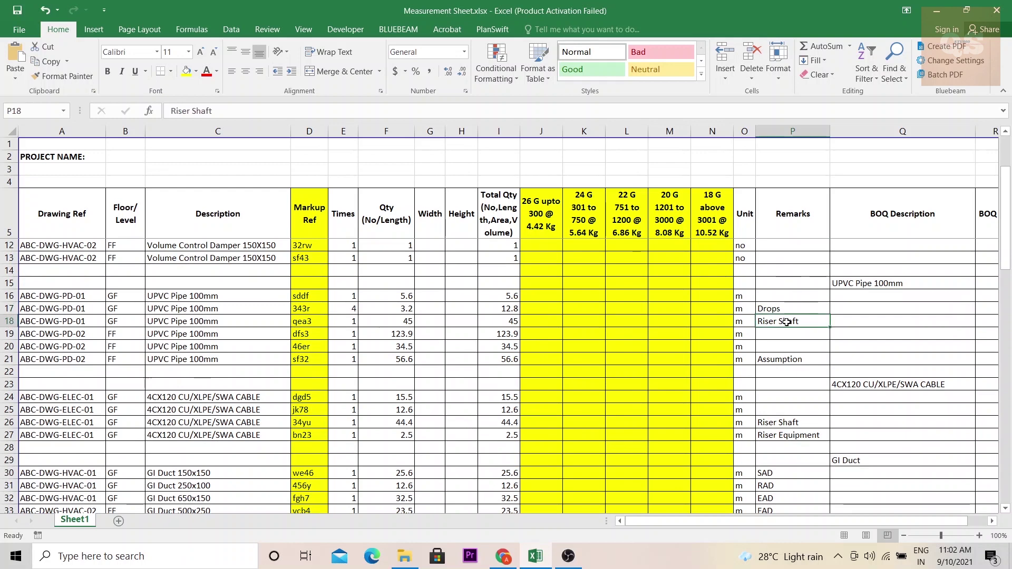
left_click(789, 359)
scroll(785, 353, "down", 6)
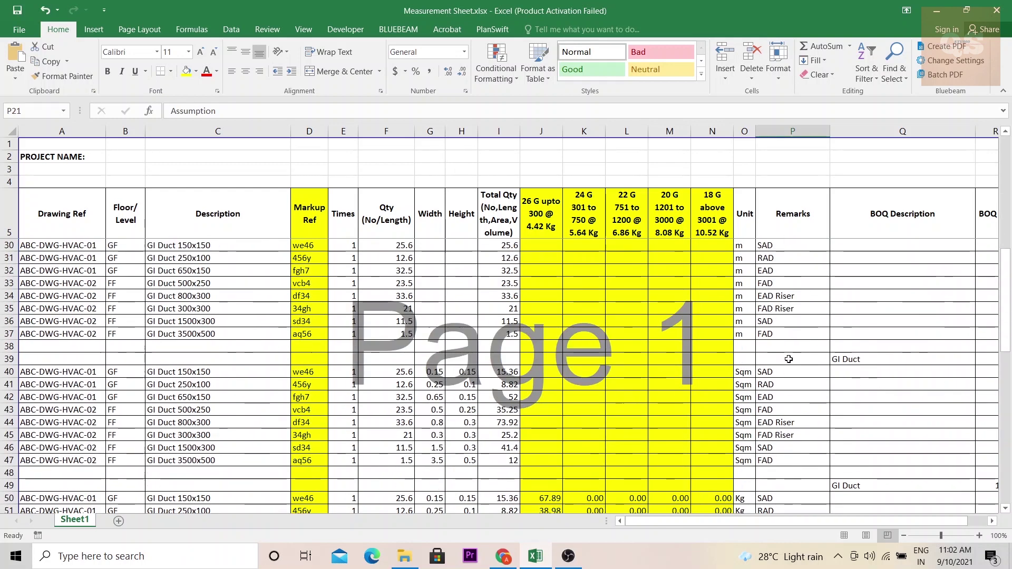
left_click_drag(776, 245, 782, 285)
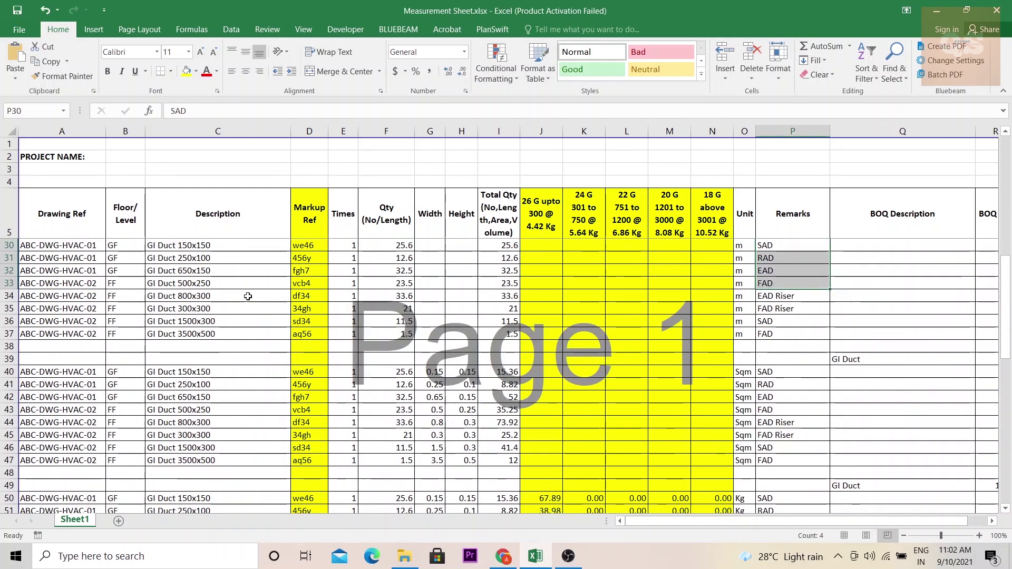
left_click(782, 284)
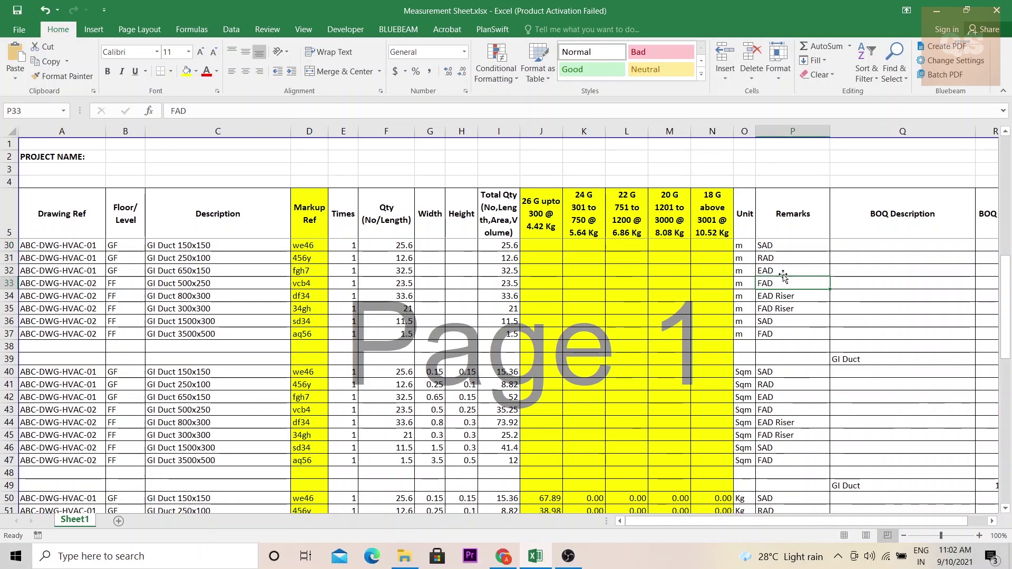
left_click(781, 267)
scroll(781, 266, "down", 10)
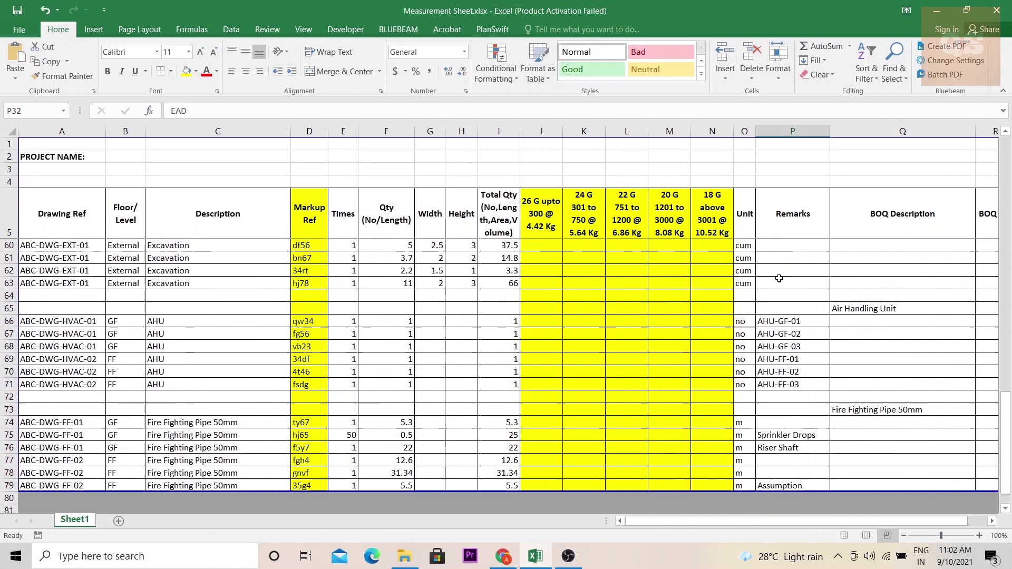
left_click_drag(42, 320, 411, 363)
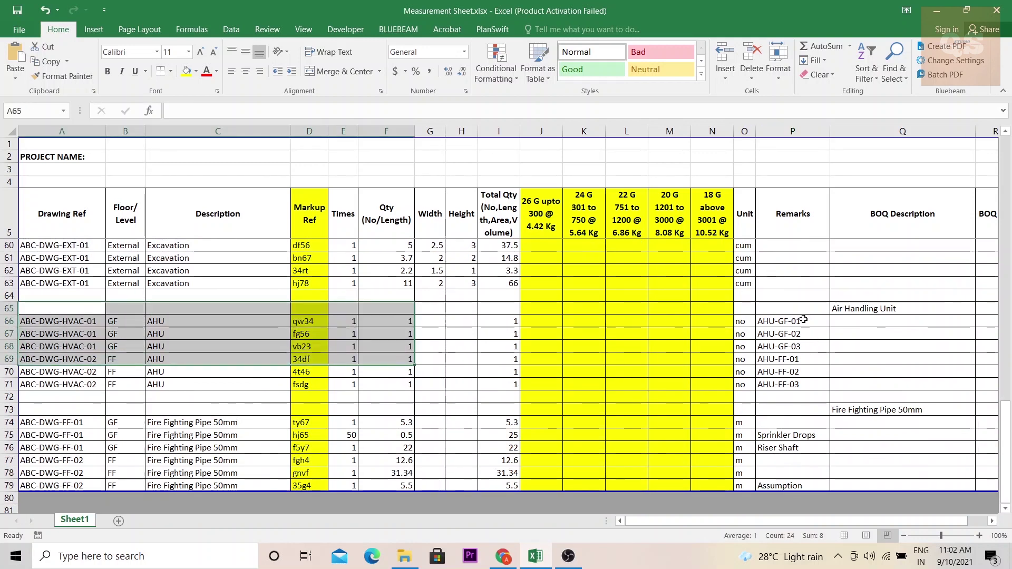
left_click_drag(786, 321, 801, 385)
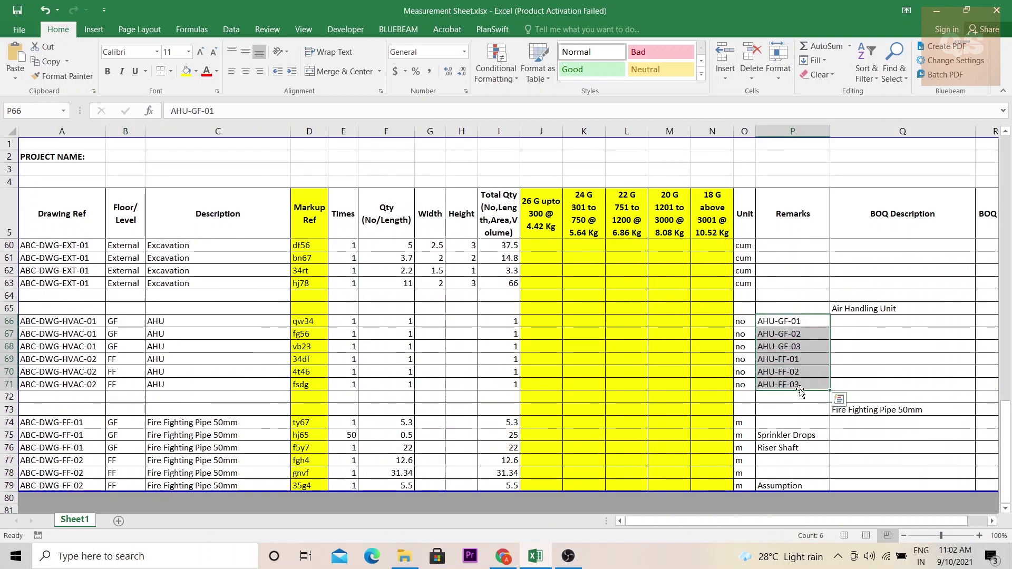
scroll(801, 388, "up", 20)
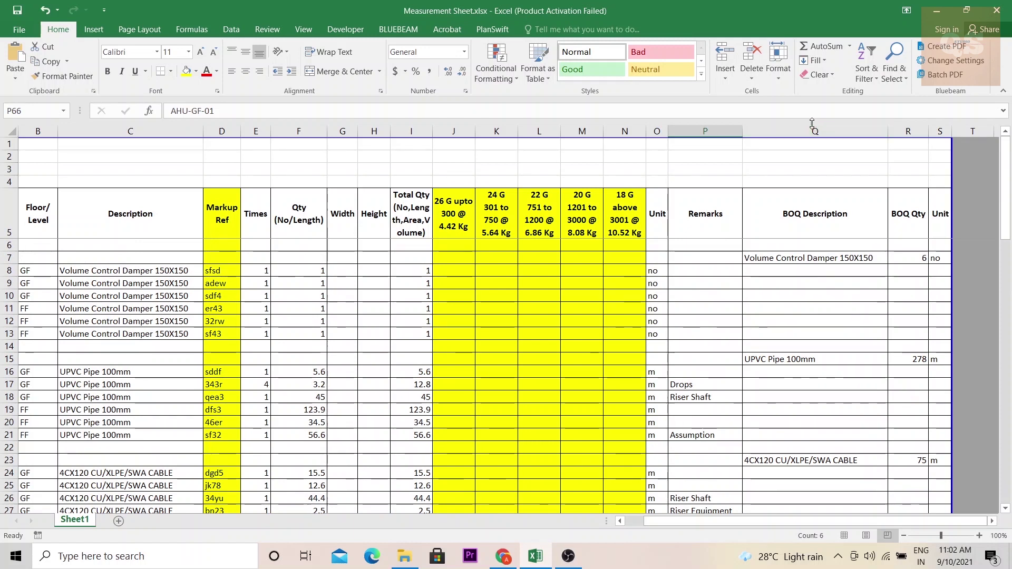
left_click(881, 135)
left_click_drag(881, 137, 938, 141)
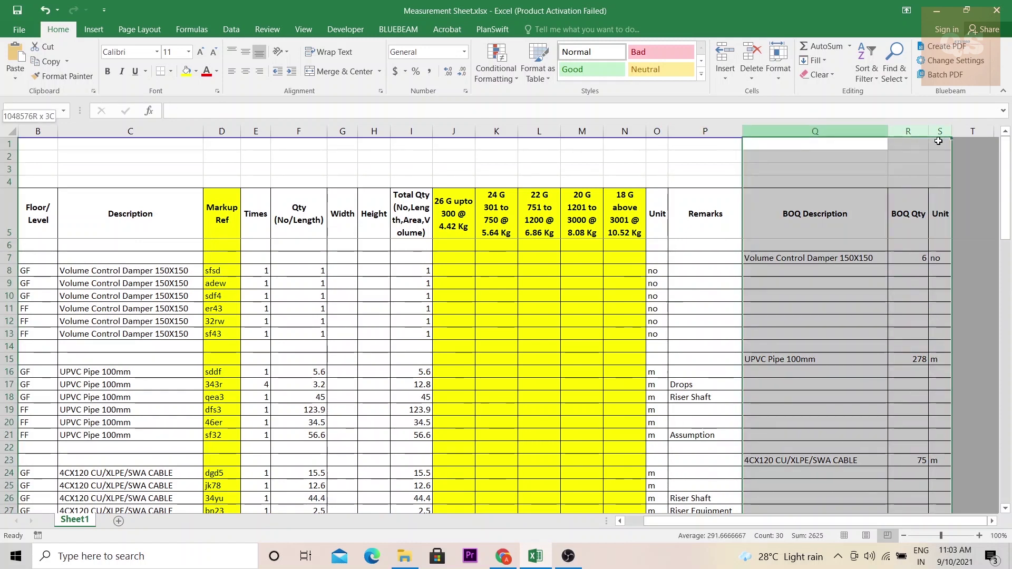
left_click_drag(938, 141, 938, 141)
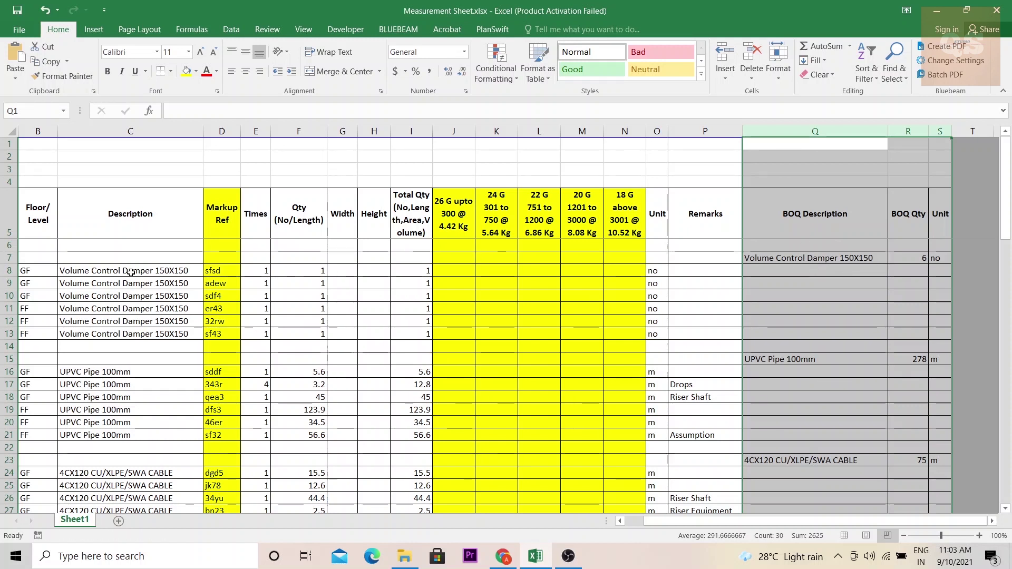
left_click(777, 259)
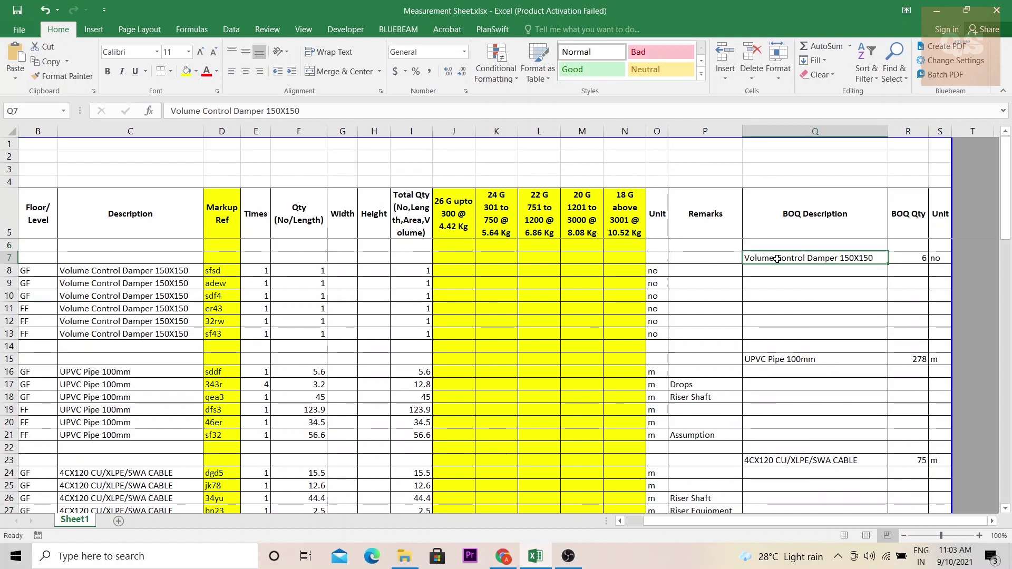
left_click(912, 259)
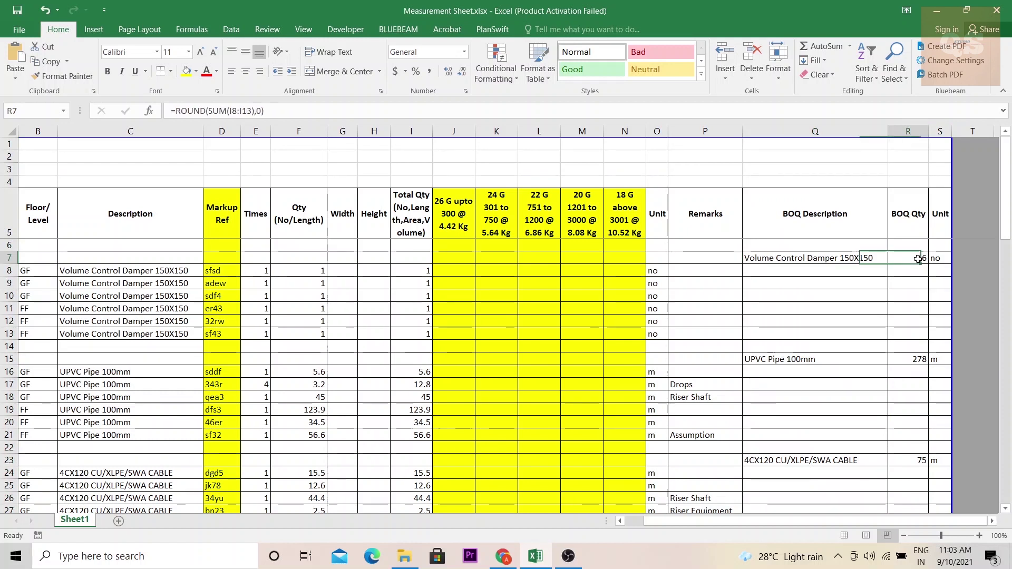
double_click(912, 259)
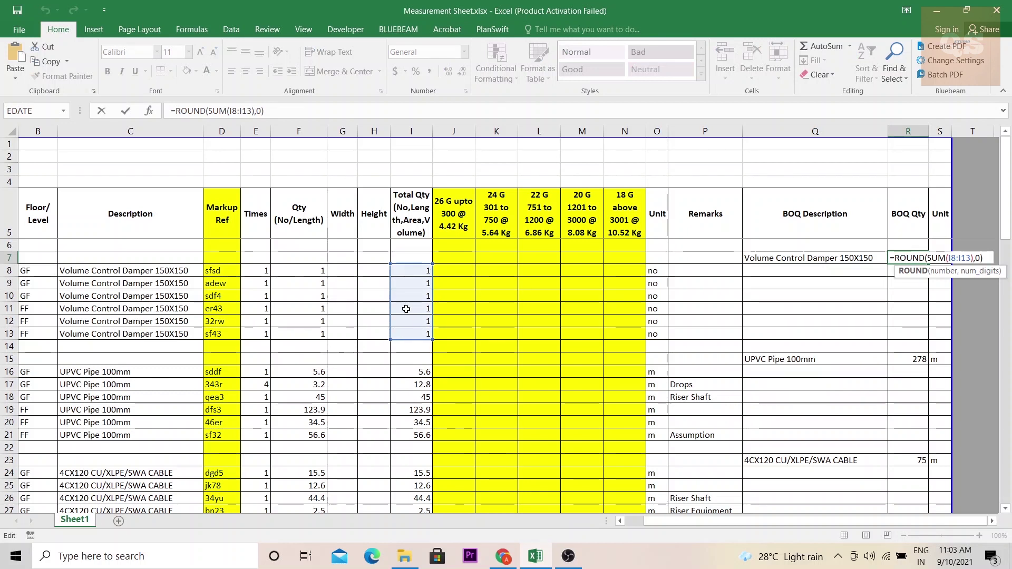
key("Escape")
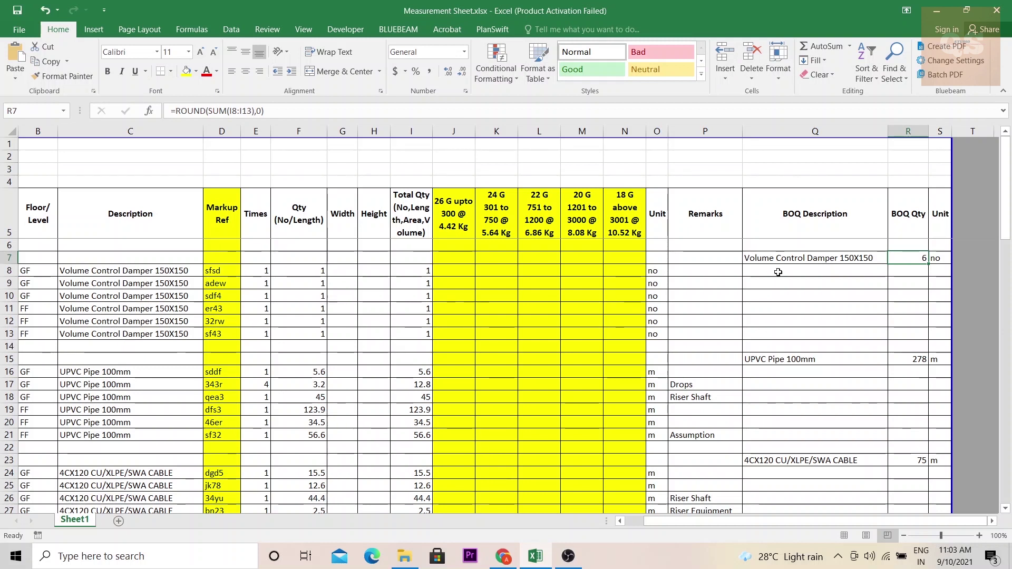
double_click(912, 257)
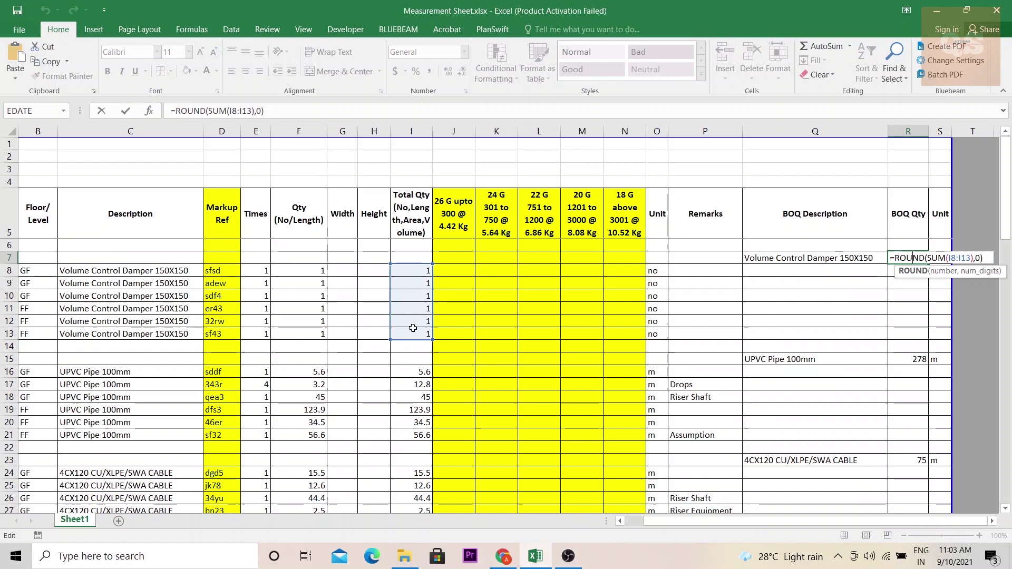
key("ctrl+Return")
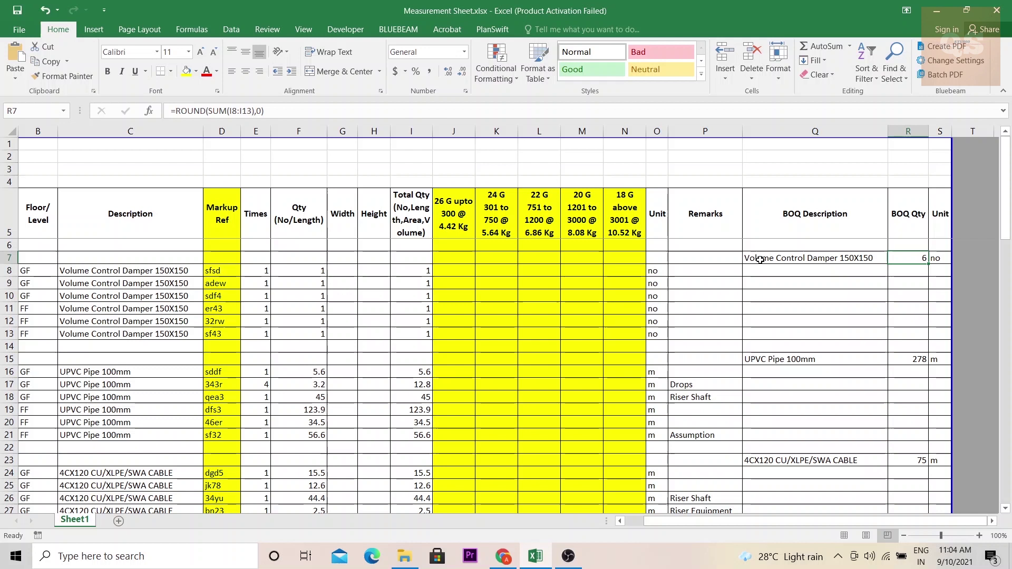
left_click(785, 143)
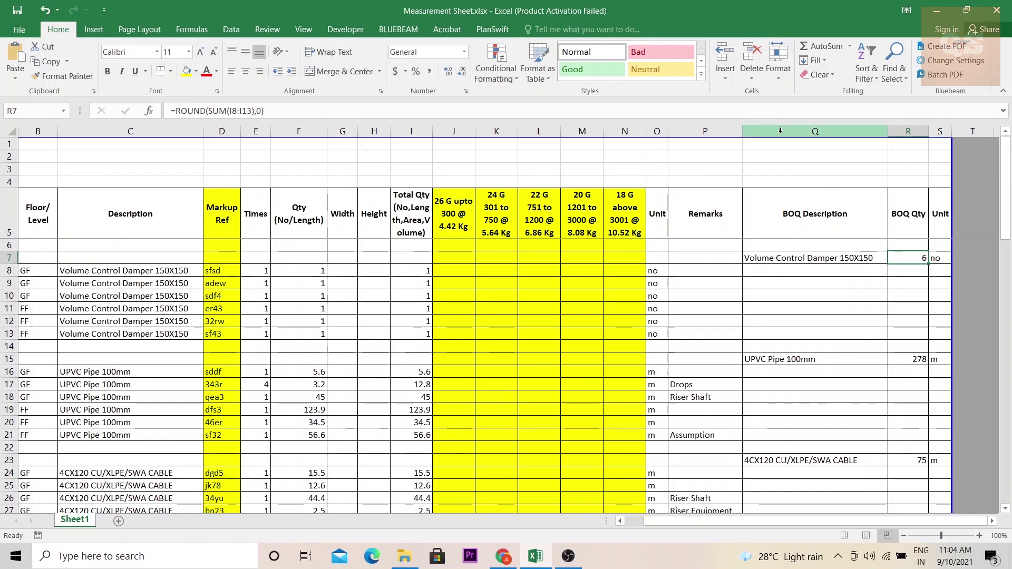
key("ctrl+shift+End")
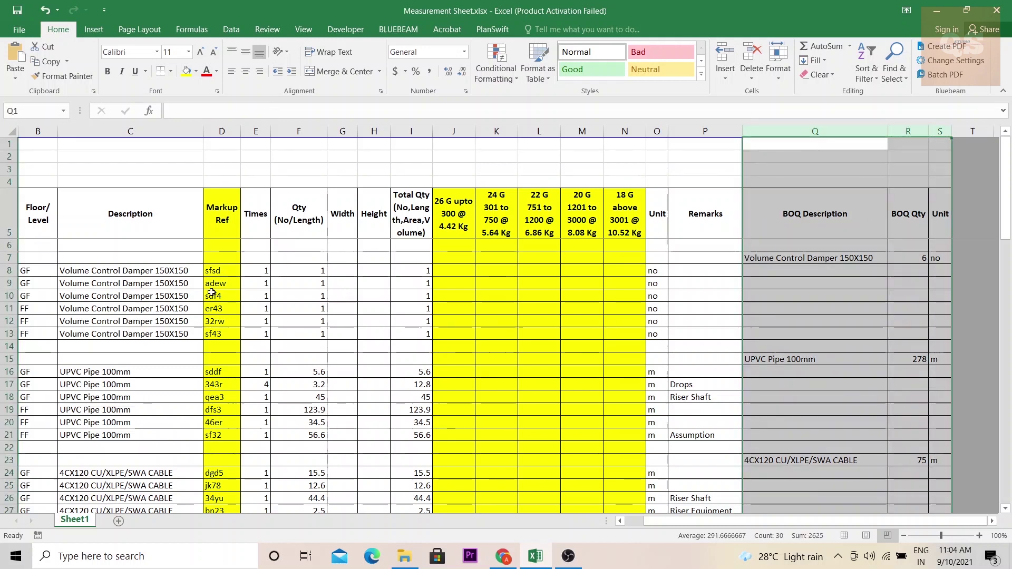
left_click(797, 306)
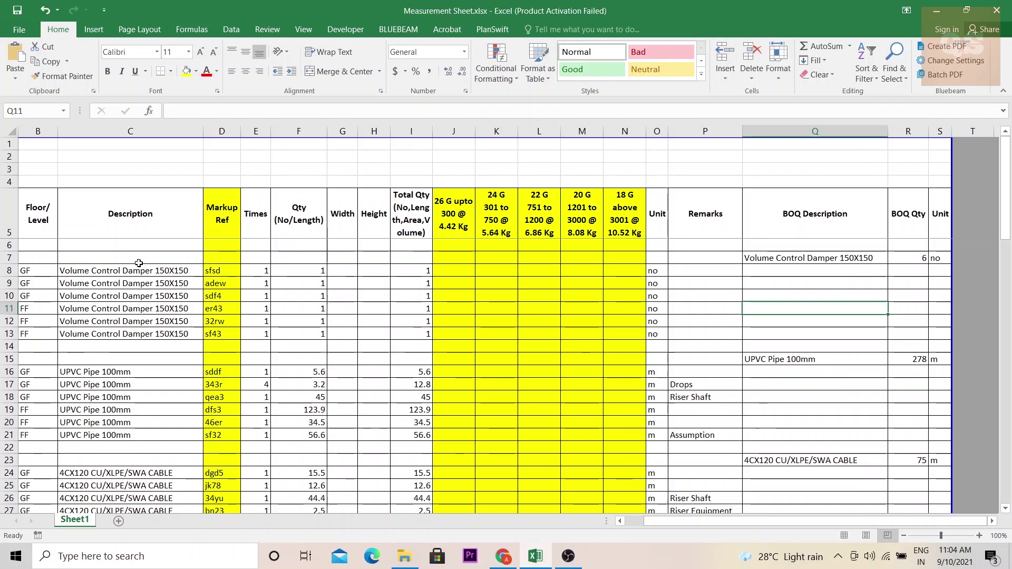
left_click_drag(101, 260, 171, 394)
scroll(181, 369, "down", 1)
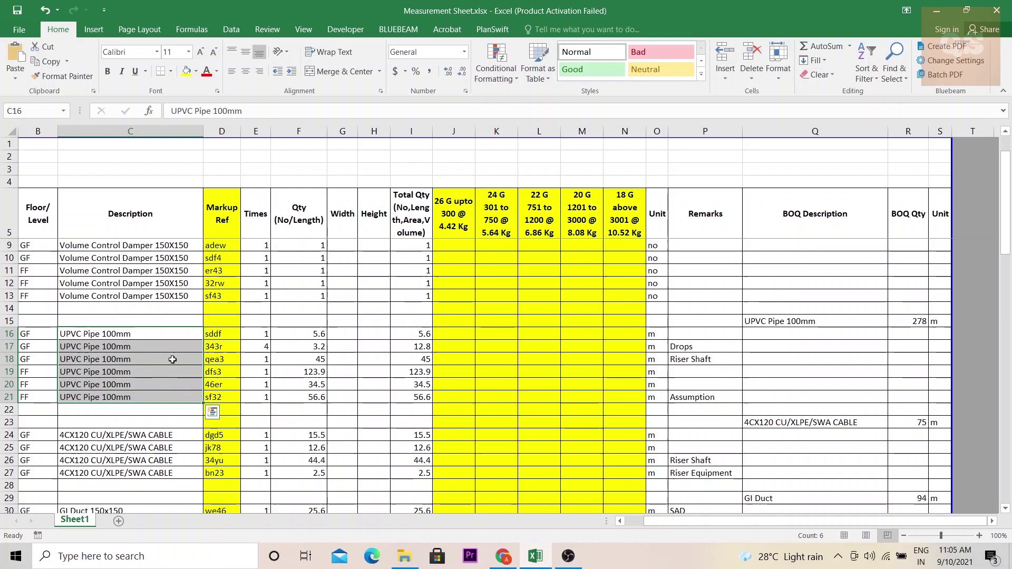
scroll(172, 359, "down", 2)
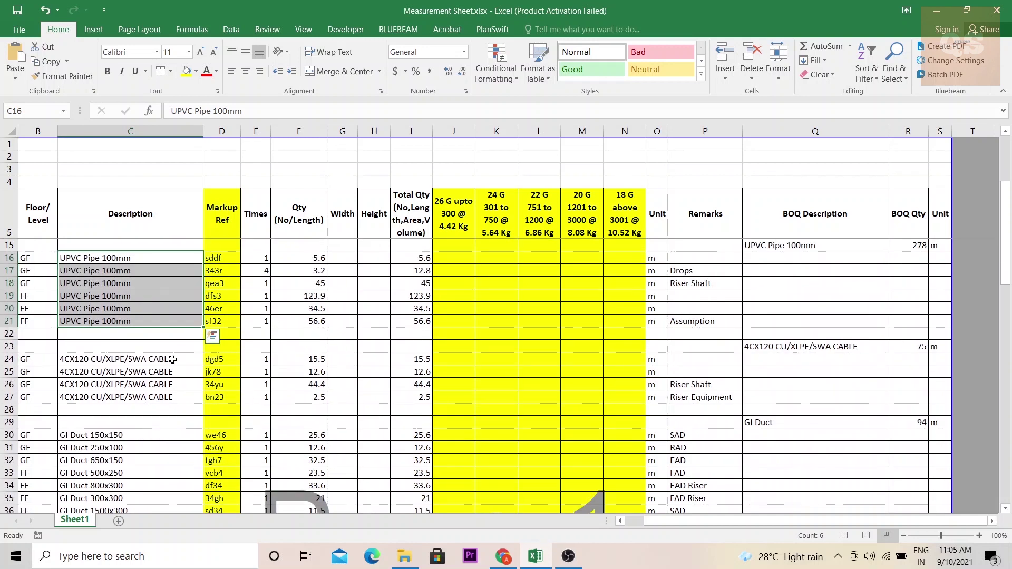
scroll(172, 359, "down", 1)
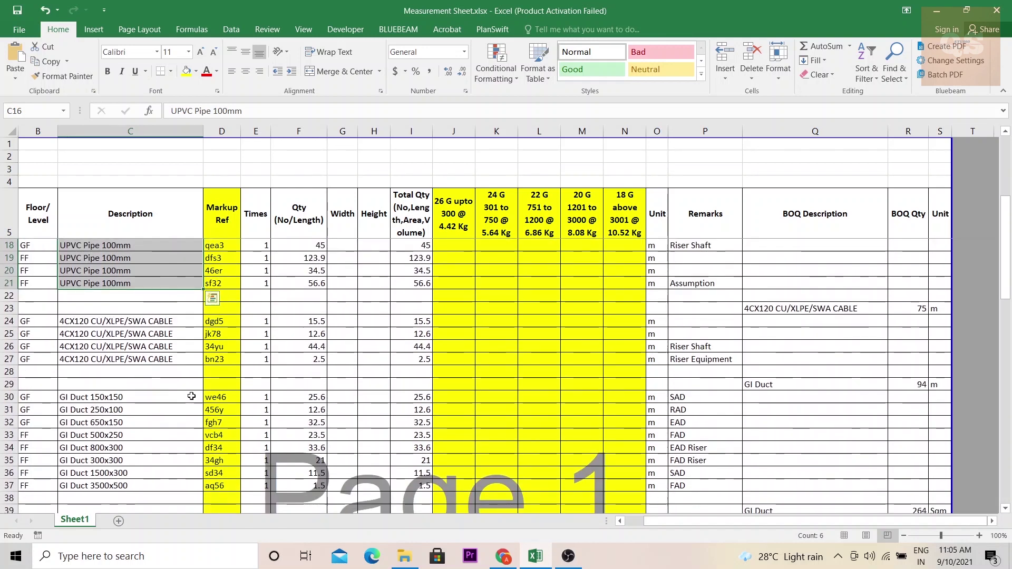
key("ctrl+z")
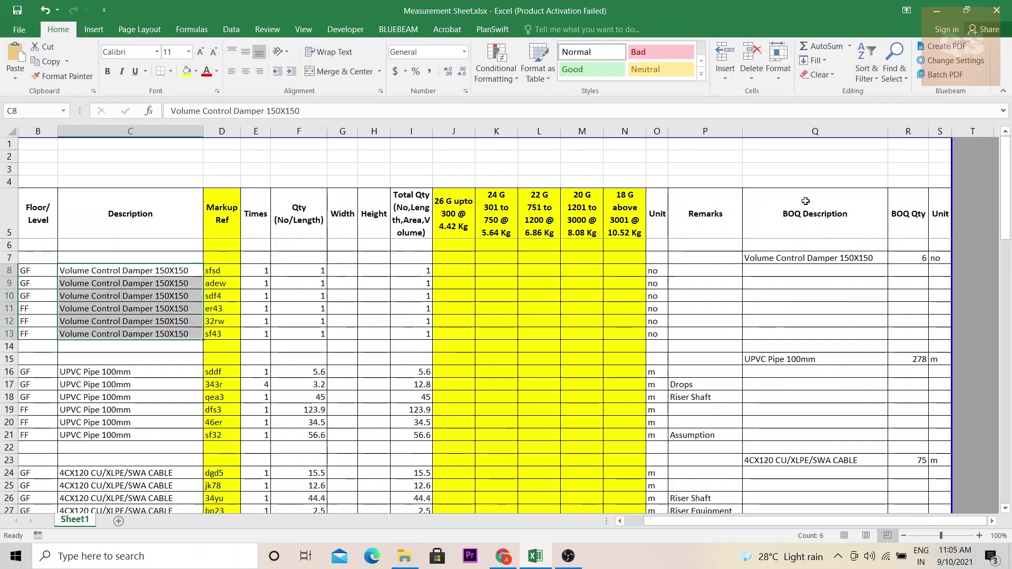
left_click(539, 296)
scroll(438, 322, "down", 19)
scroll(438, 321, "up", 3)
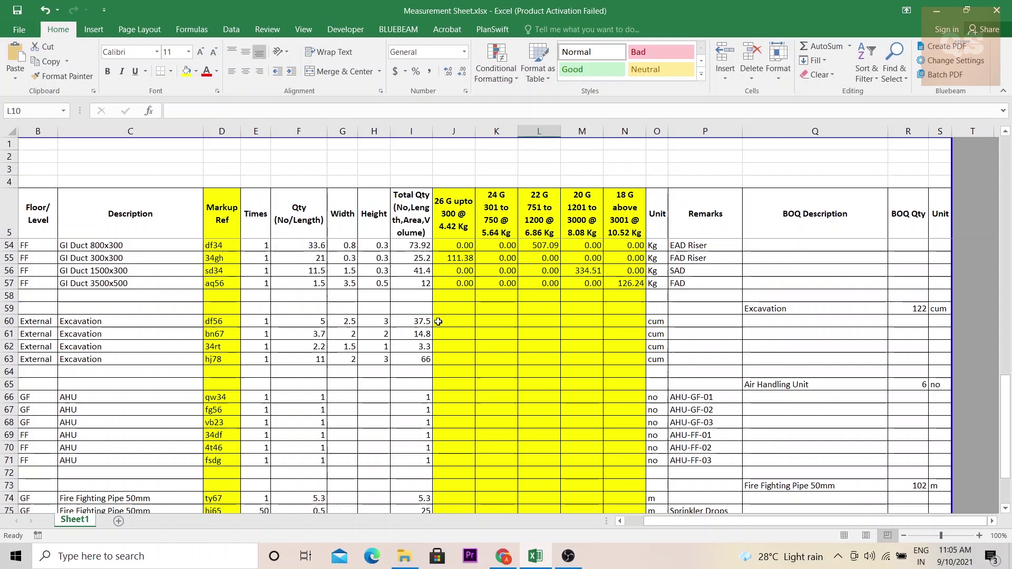
scroll(418, 325, "up", 5)
scroll(418, 325, "up", 11)
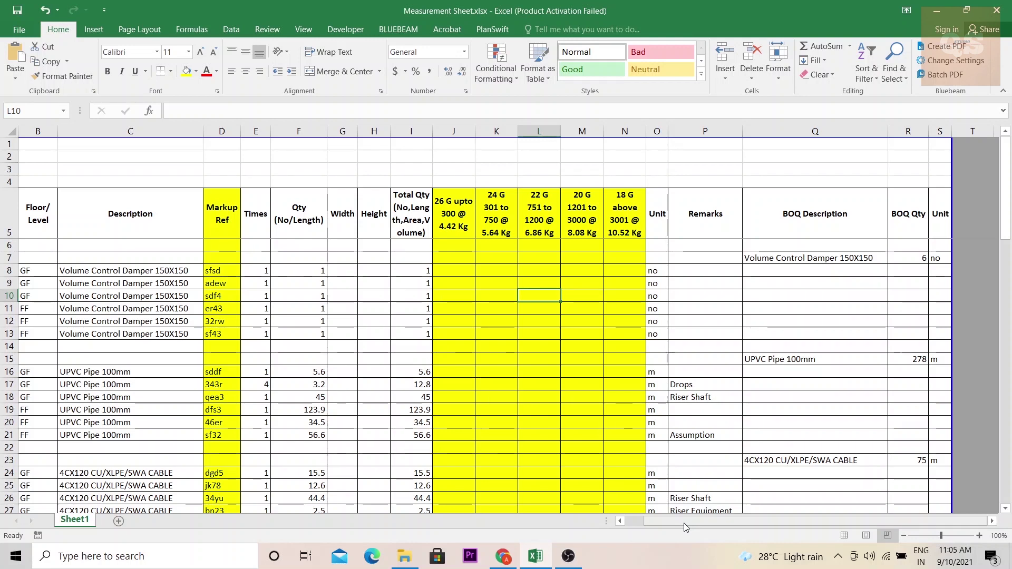
left_click_drag(684, 522, 667, 523)
scroll(505, 413, "down", 5)
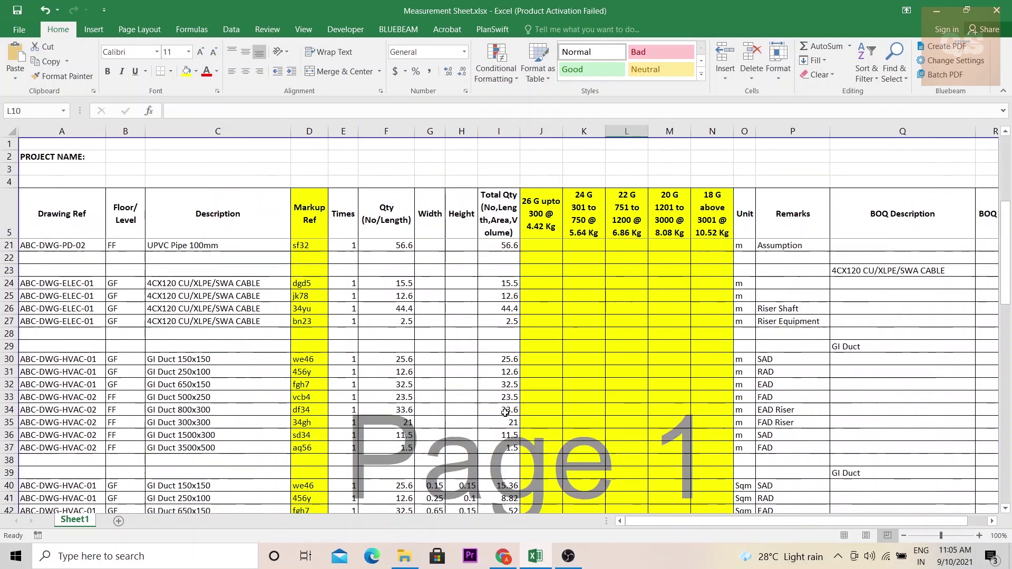
scroll(505, 413, "down", 2)
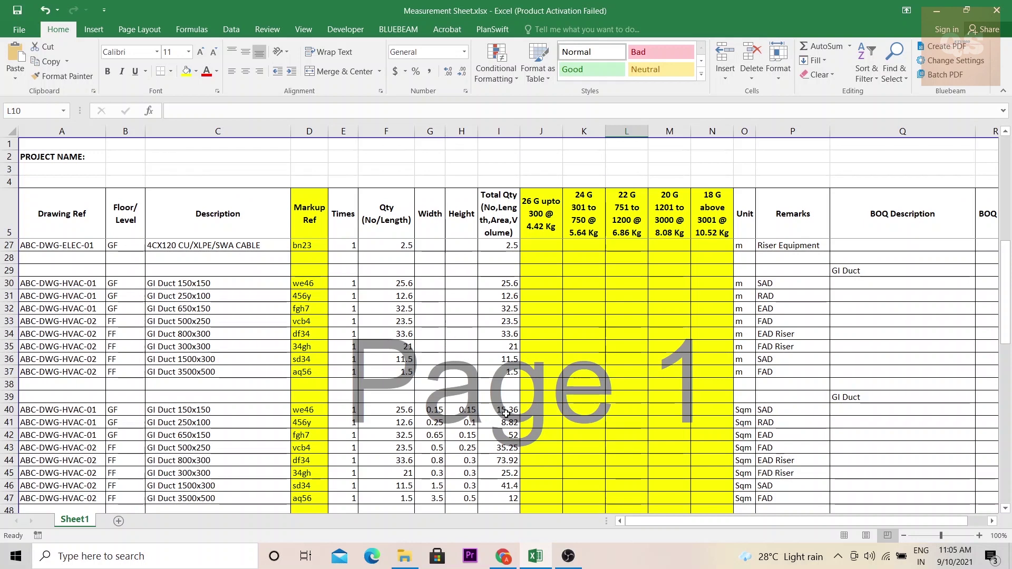
scroll(505, 412, "down", 5)
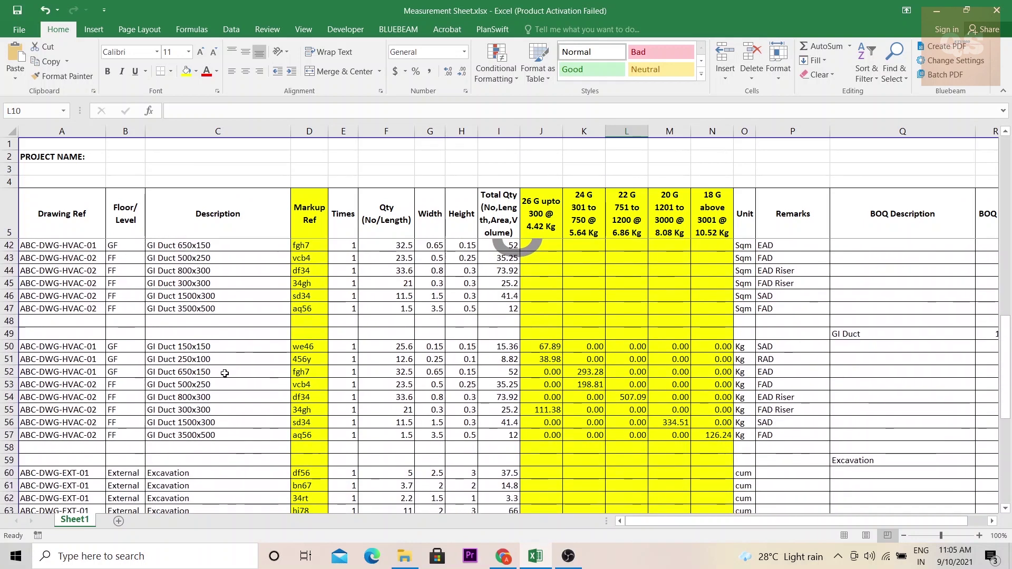
scroll(224, 373, "down", 5)
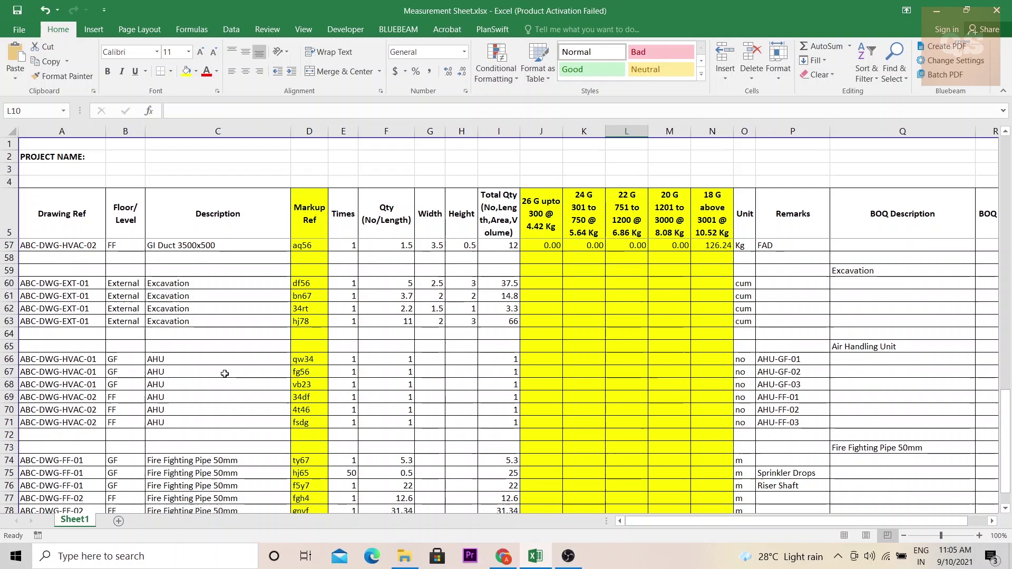
scroll(505, 355, "up", 14)
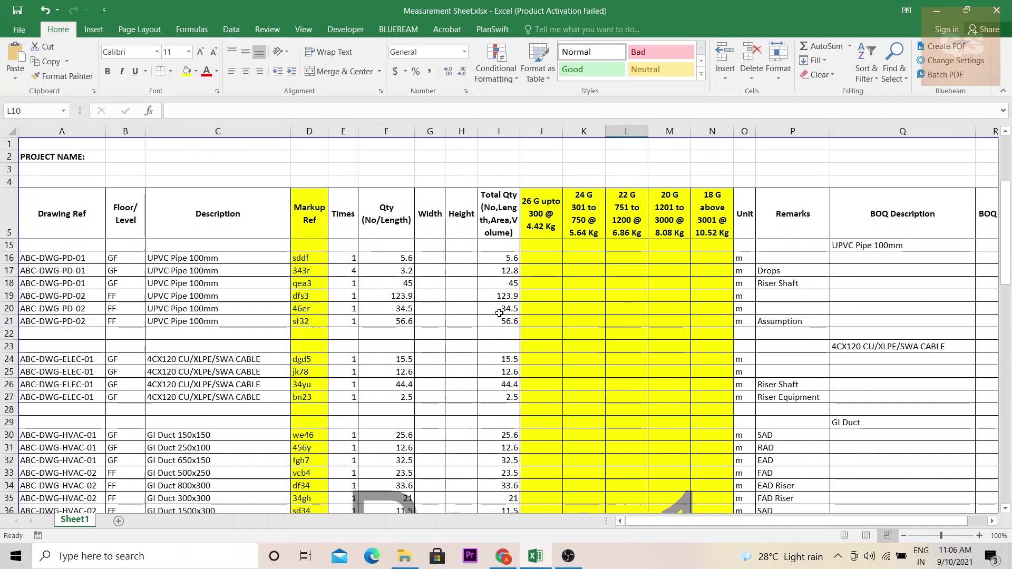
scroll(499, 313, "down", 12)
scroll(499, 313, "down", 3)
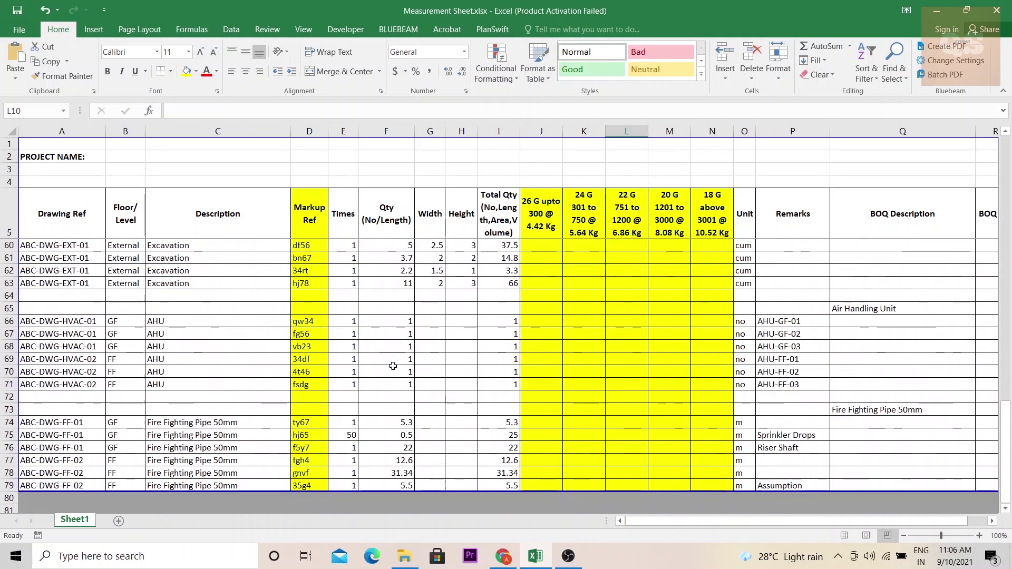
scroll(395, 364, "up", 2)
left_click_drag(55, 328, 863, 355)
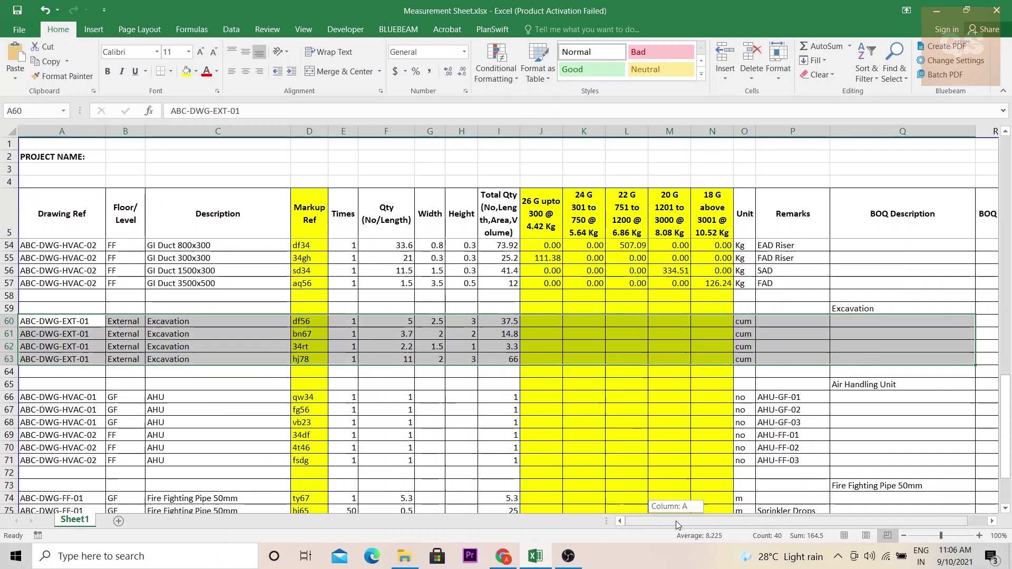
left_click_drag(675, 521, 791, 521)
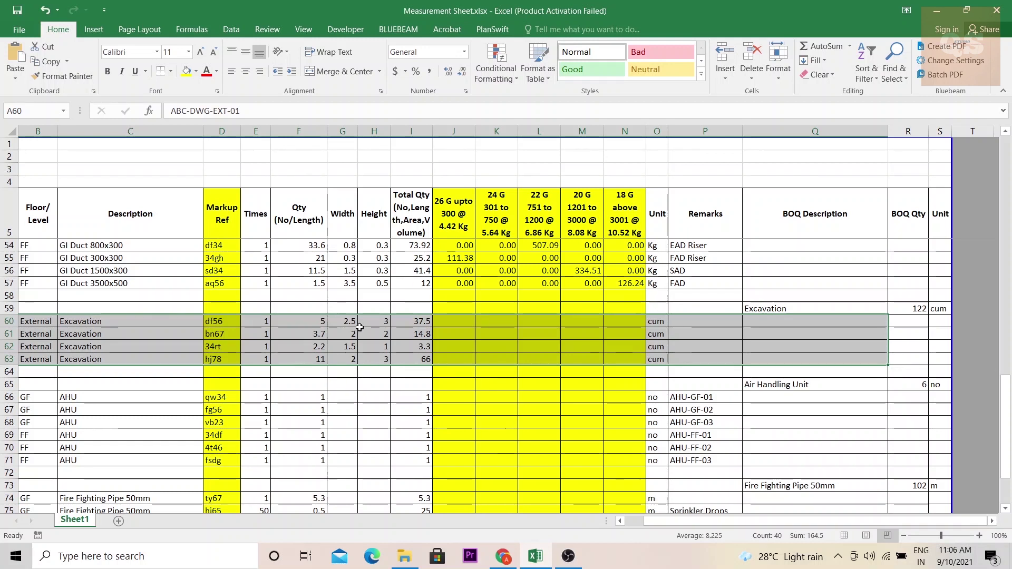
left_click(298, 320)
left_click(345, 323)
left_click(372, 323)
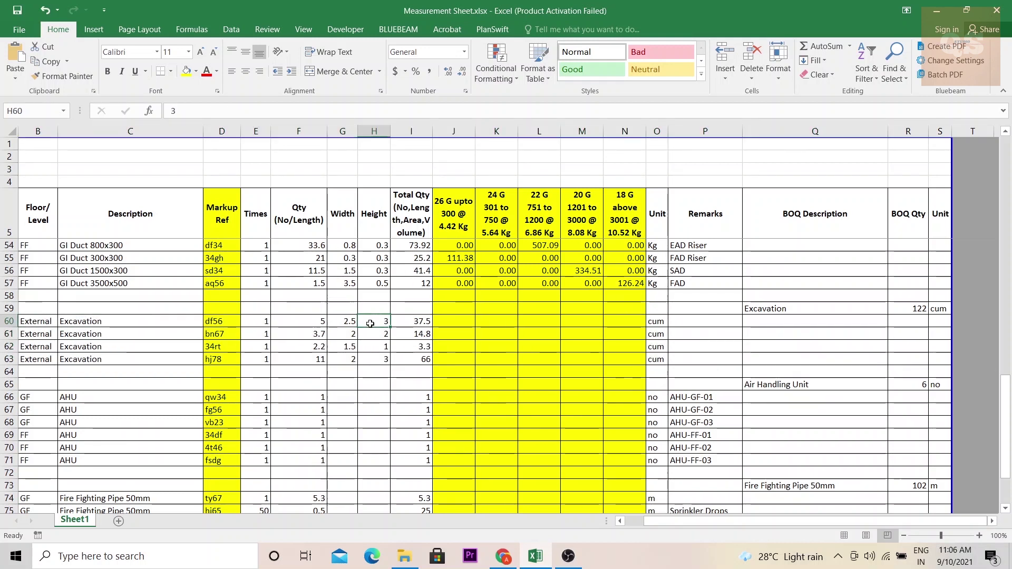
left_click(422, 321)
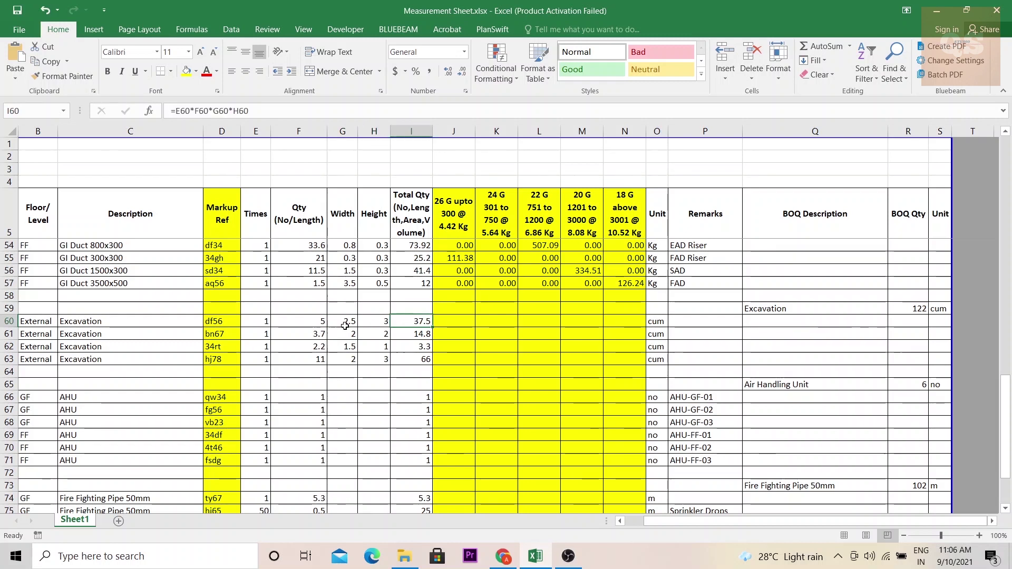
left_click(902, 309)
scroll(901, 310, "up", 15)
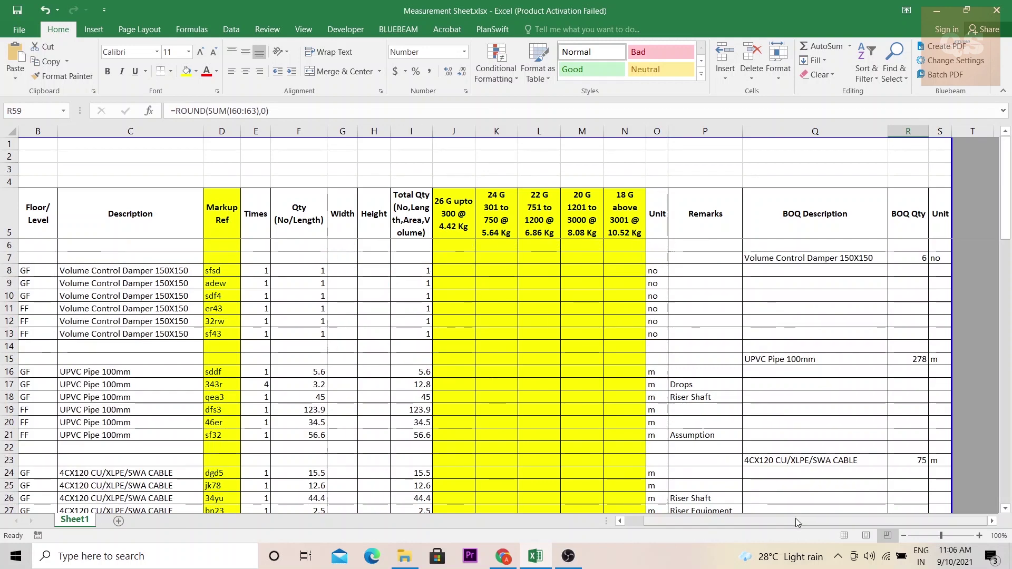
left_click_drag(795, 518, 687, 529)
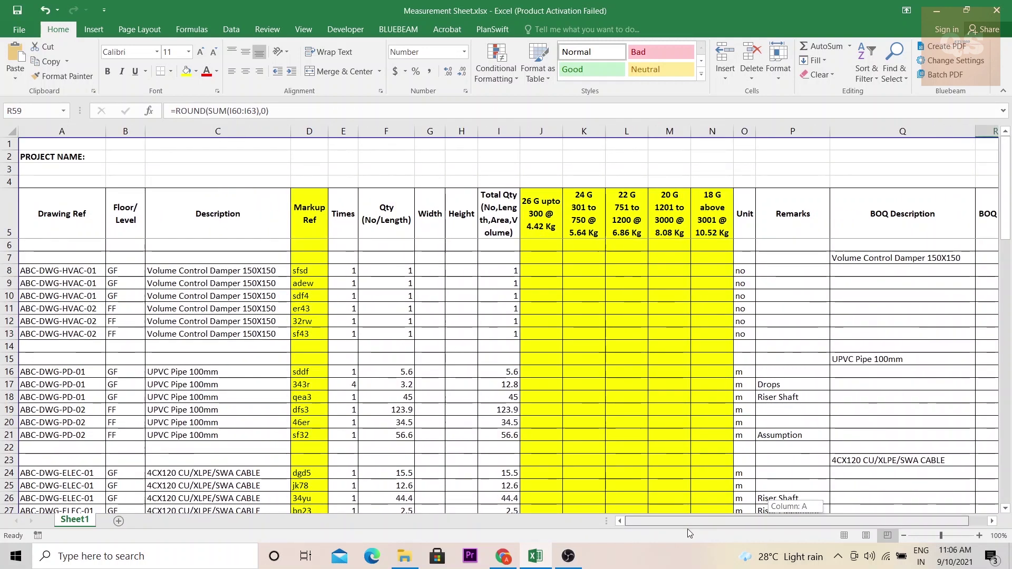
left_click_drag(687, 529, 688, 529)
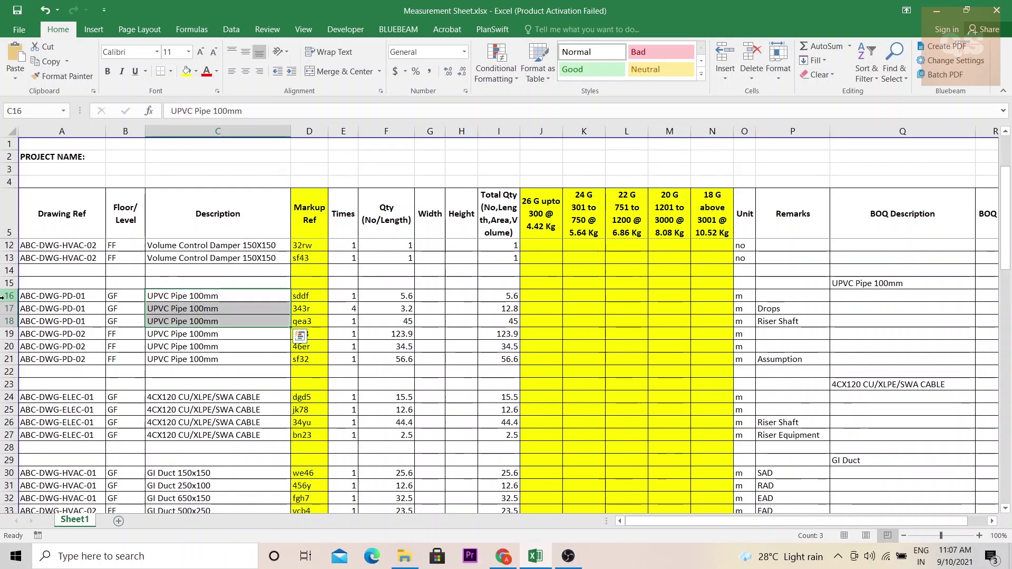
left_click_drag(4, 296, 7, 321)
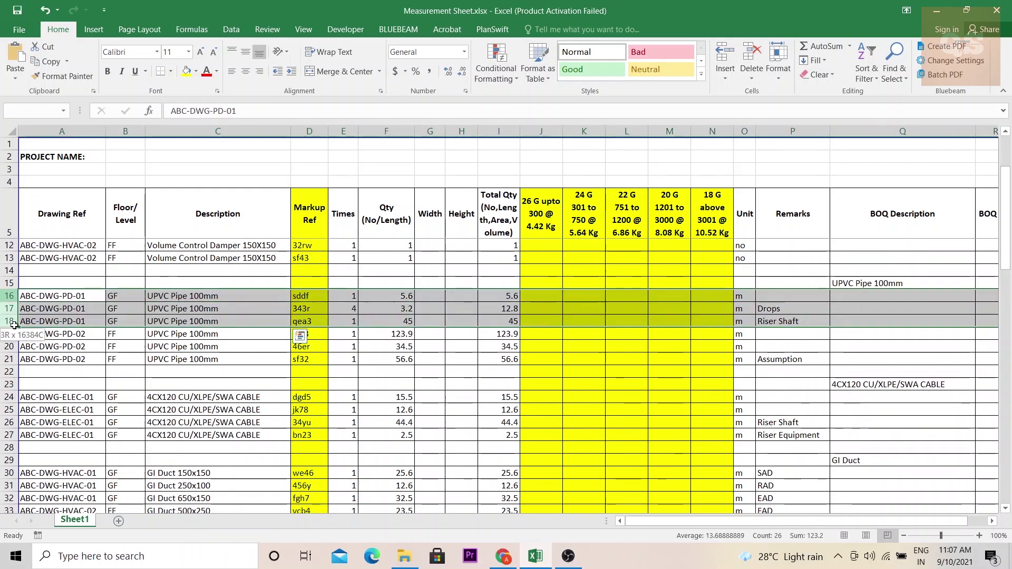
left_click_drag(225, 297, 225, 321)
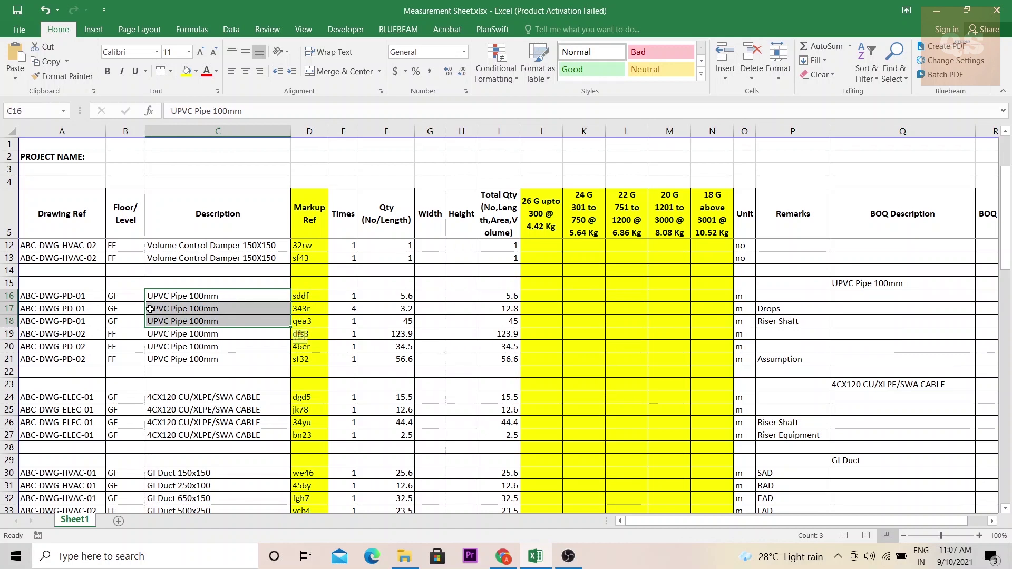
left_click_drag(26, 296, 324, 317)
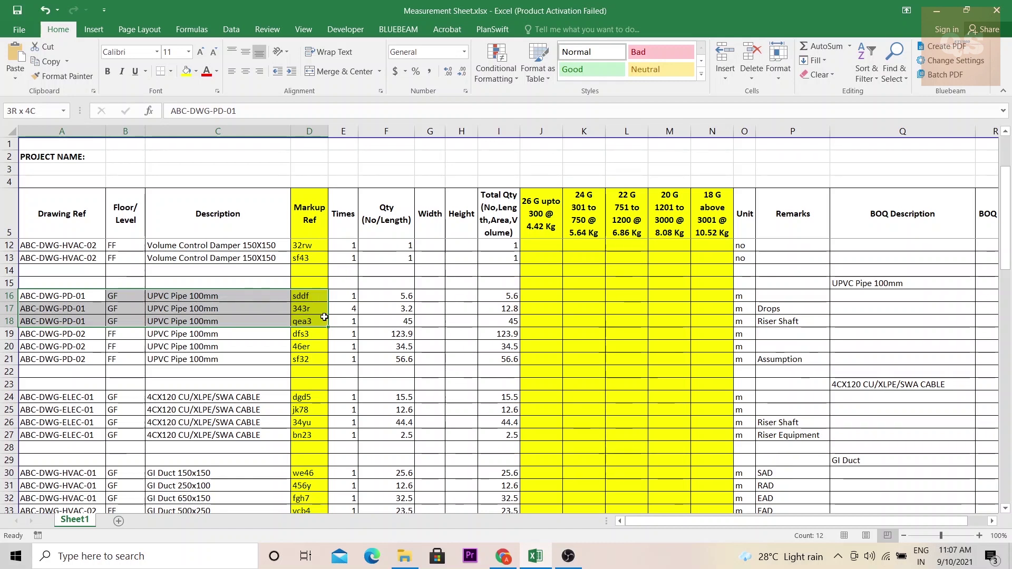
left_click_drag(324, 317, 433, 312)
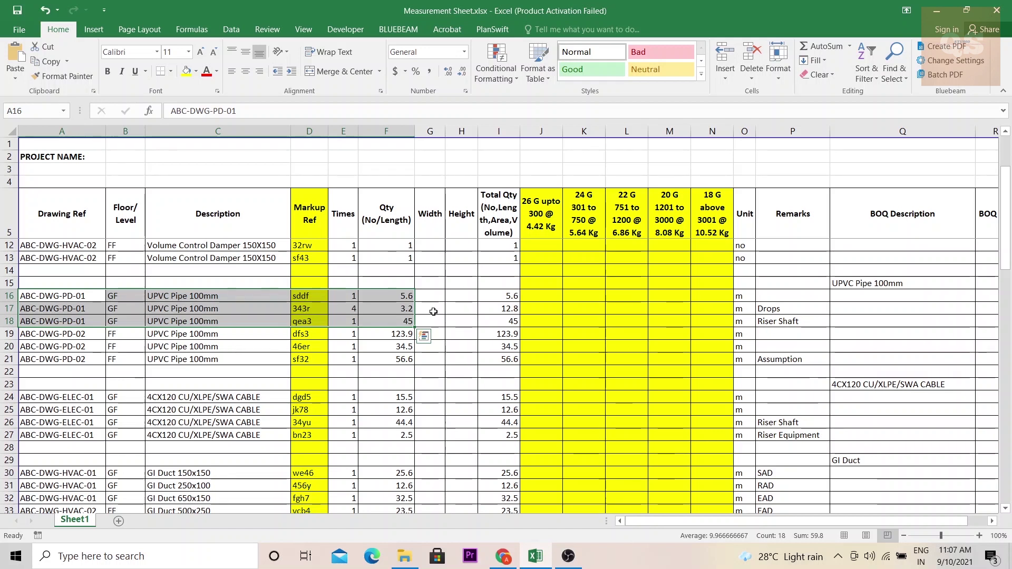
left_click(76, 297)
left_click(182, 298)
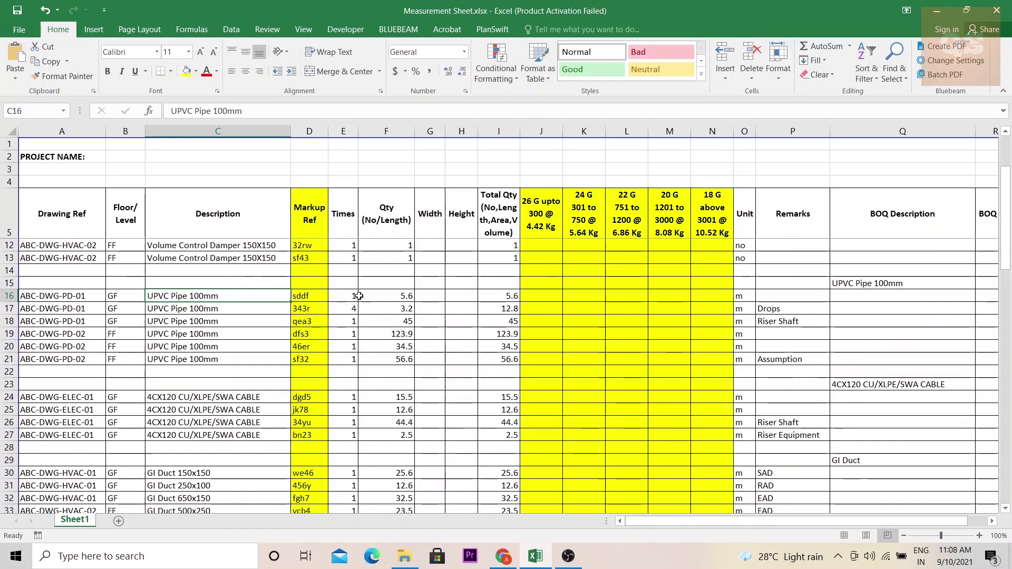
left_click_drag(10, 296, 319, 299)
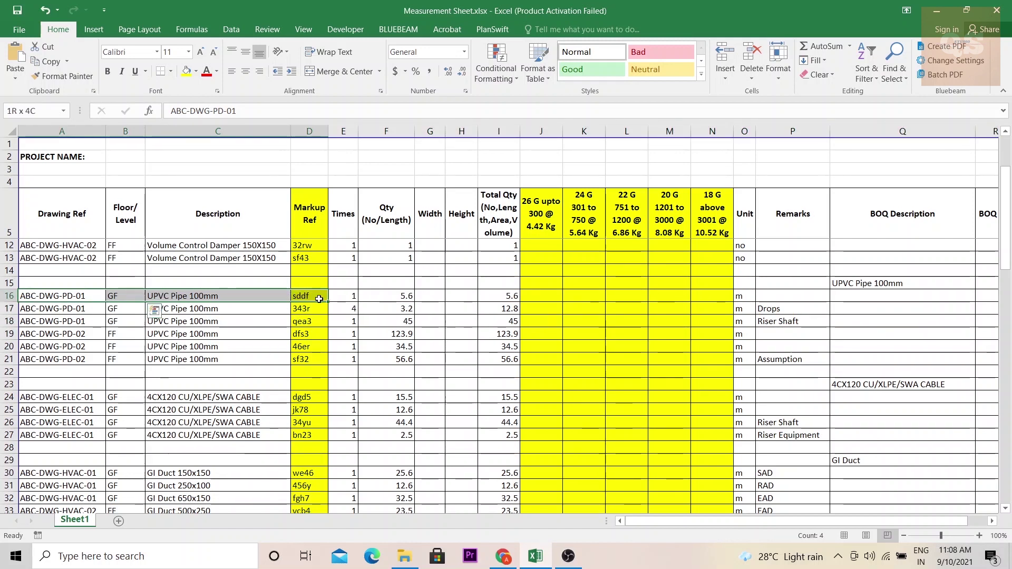
left_click(315, 297)
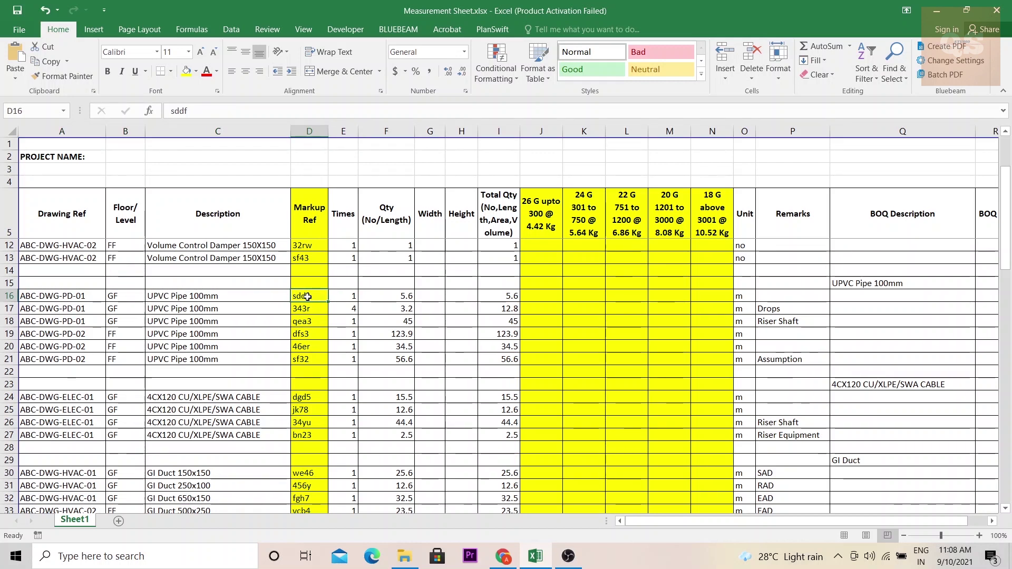
left_click(246, 297)
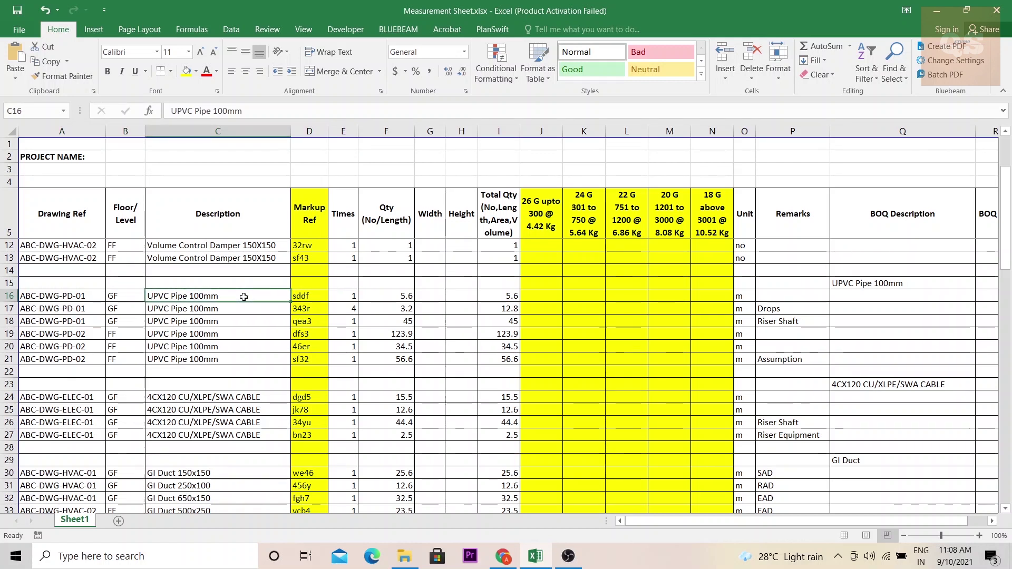